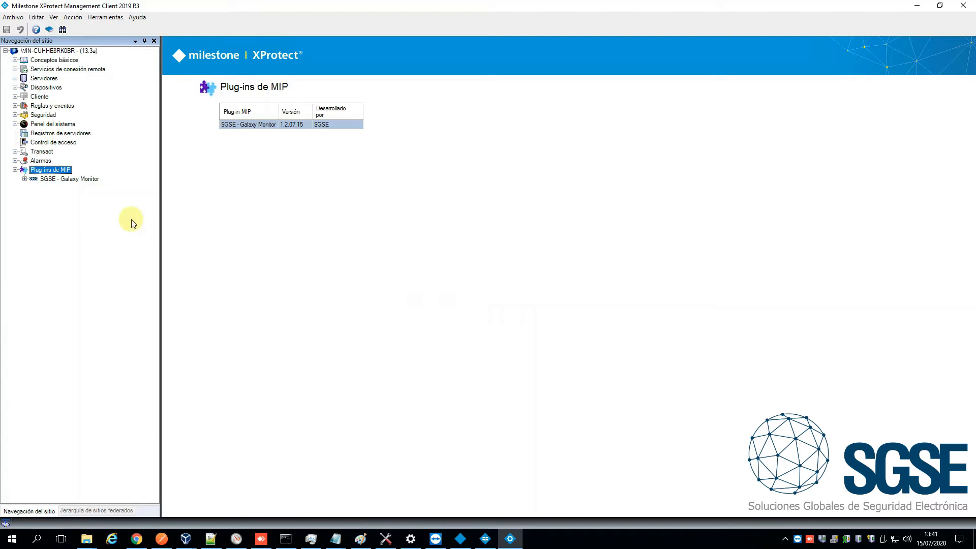
Open the SGSE - Galaxy Monitor plug-in page and copy its license UID to the clipboard
click(24, 179)
click(47, 180)
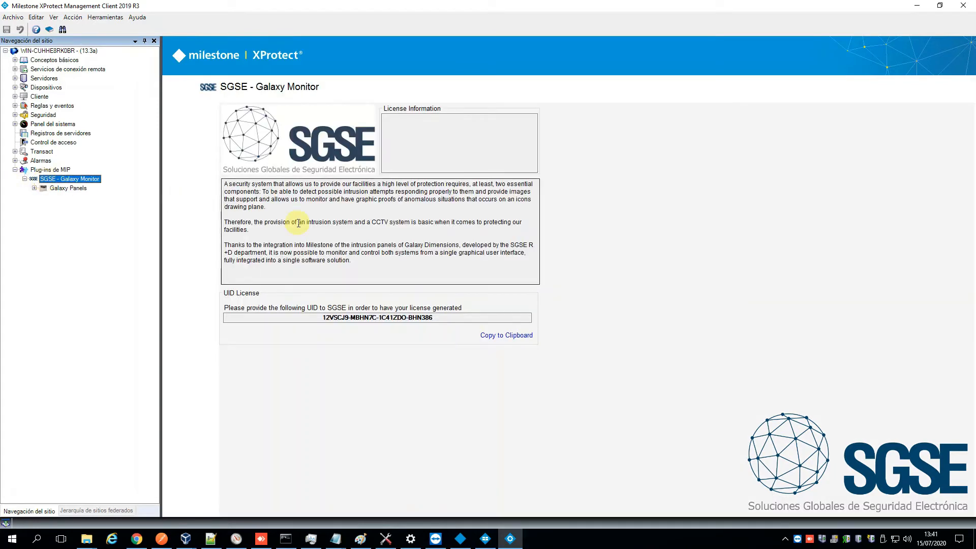
drag(328, 318, 458, 316)
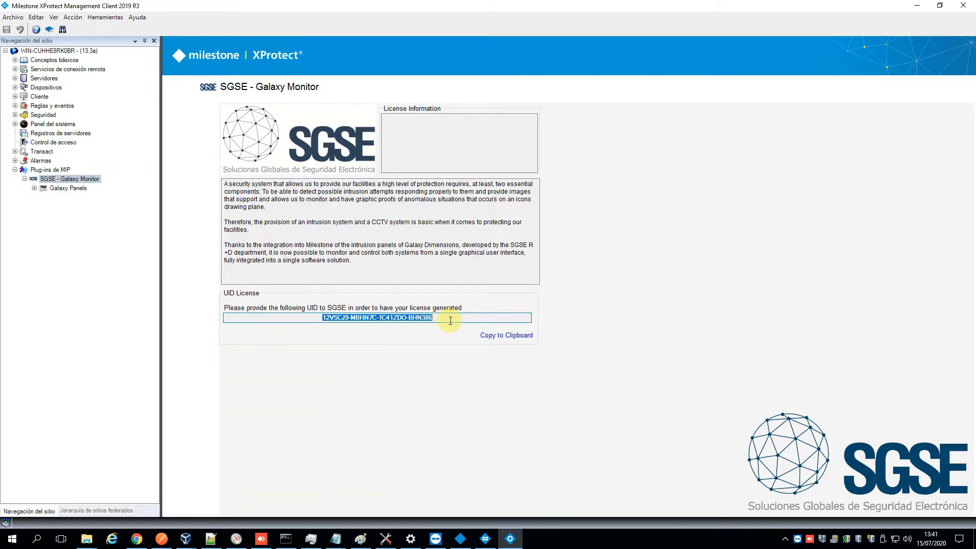
click(489, 338)
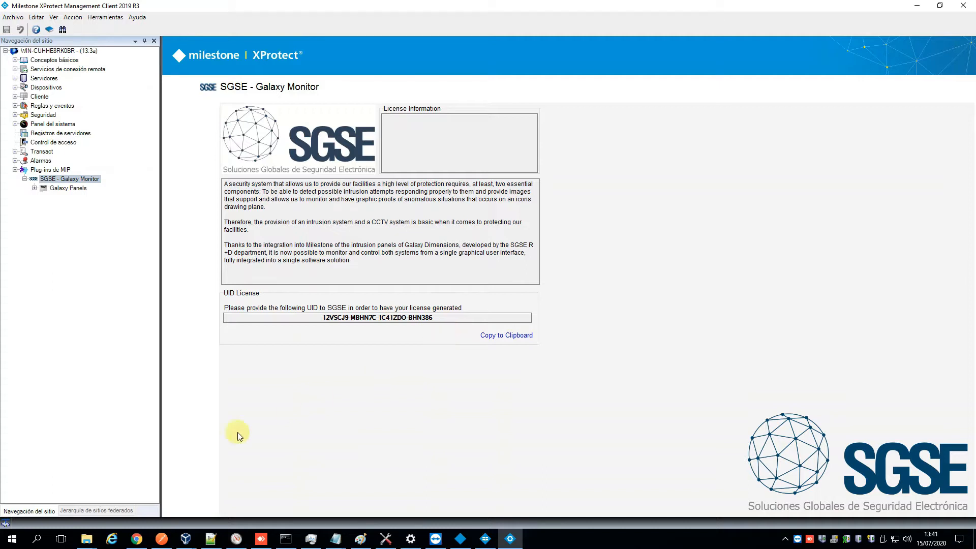
Switch to the GalaxyMonitor folder in File Explorer and rename the license file as Licencia.lic
click(88, 535)
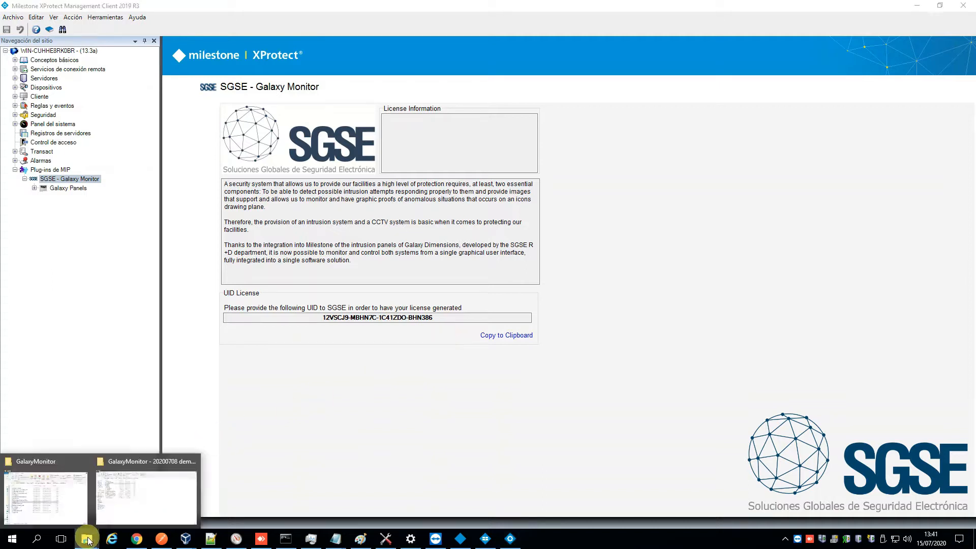
click(74, 496)
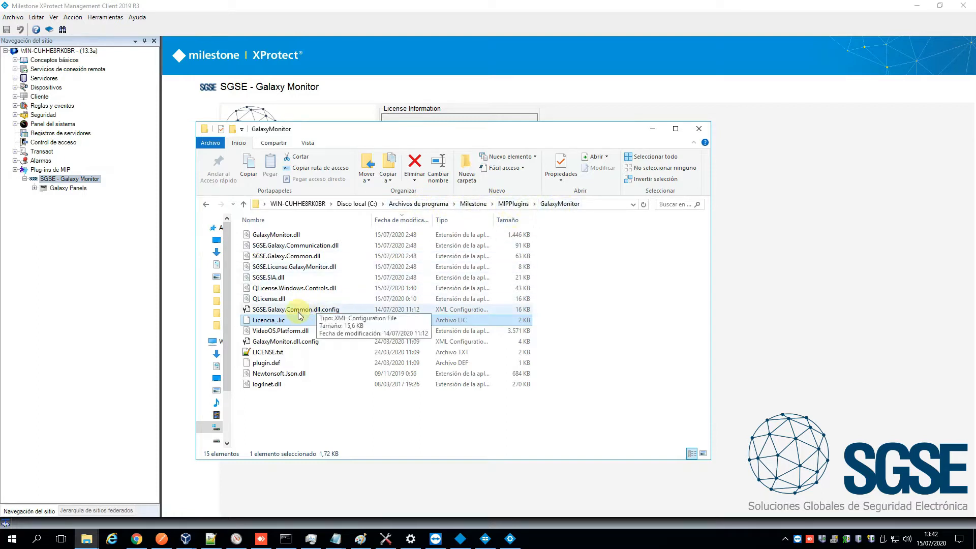
click(276, 323)
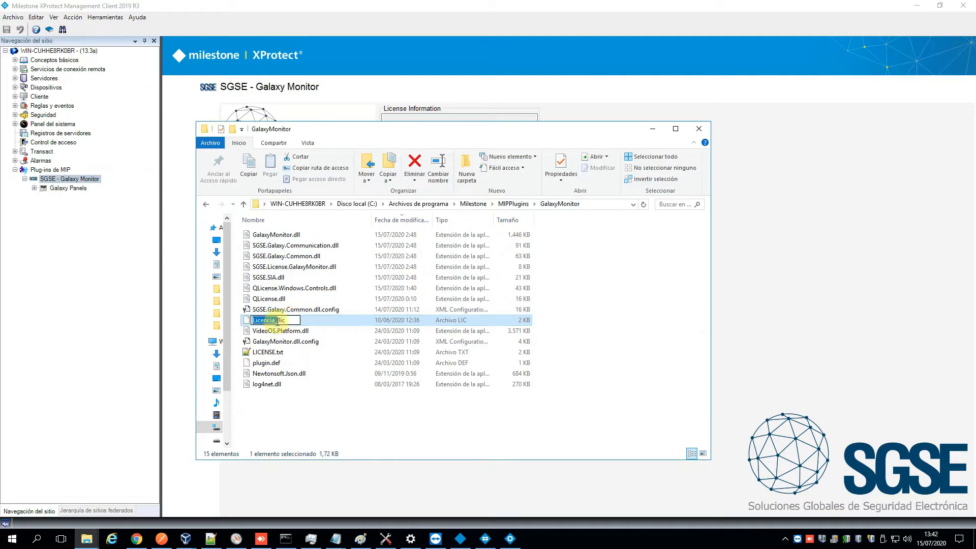
key(BackSpace)
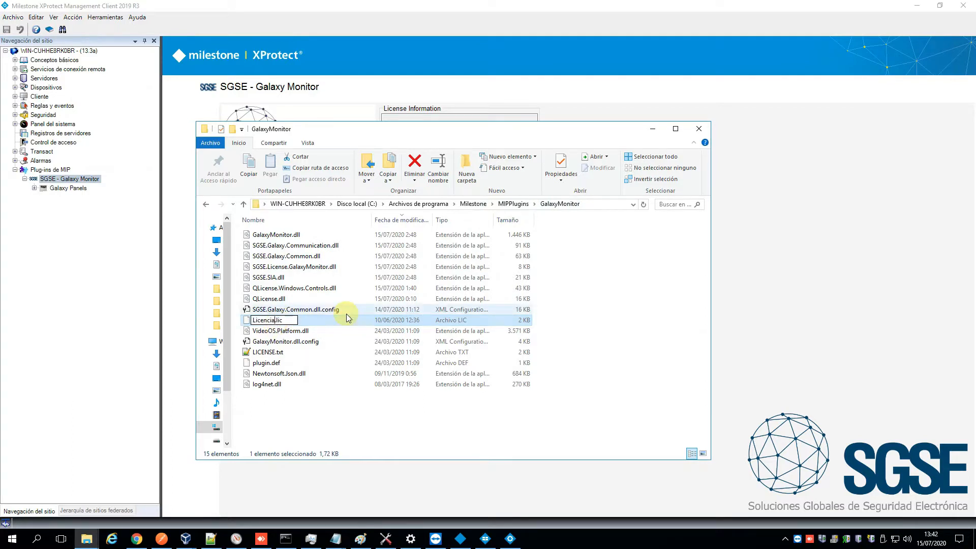
key(Return)
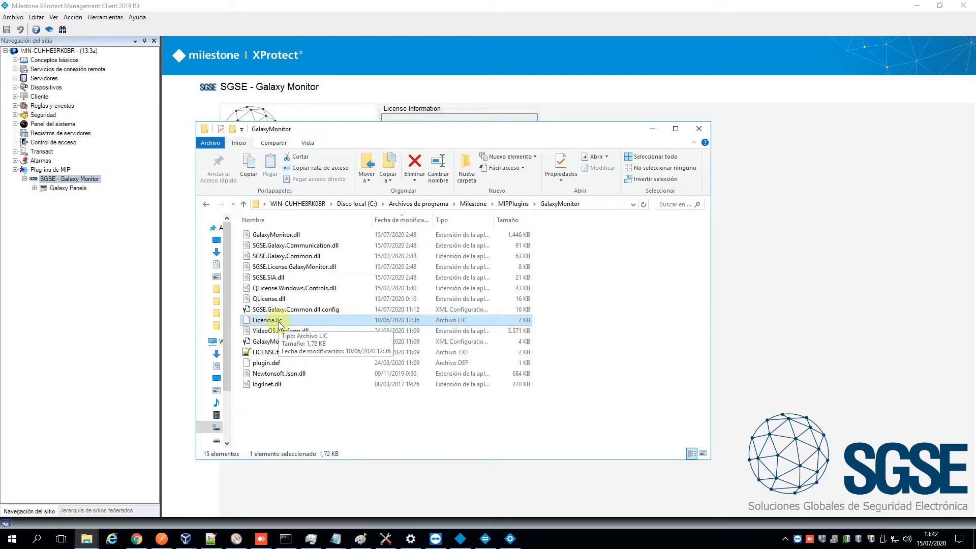
Return to the Management Client and check the license details of the Galaxy Monitor plug-in, including the number of devices and license type
click(61, 208)
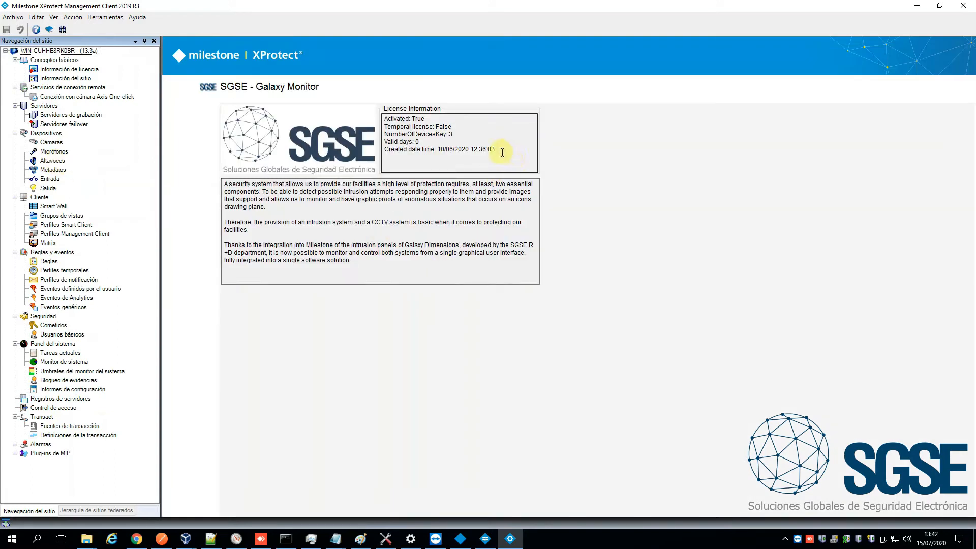
drag(502, 153, 376, 118)
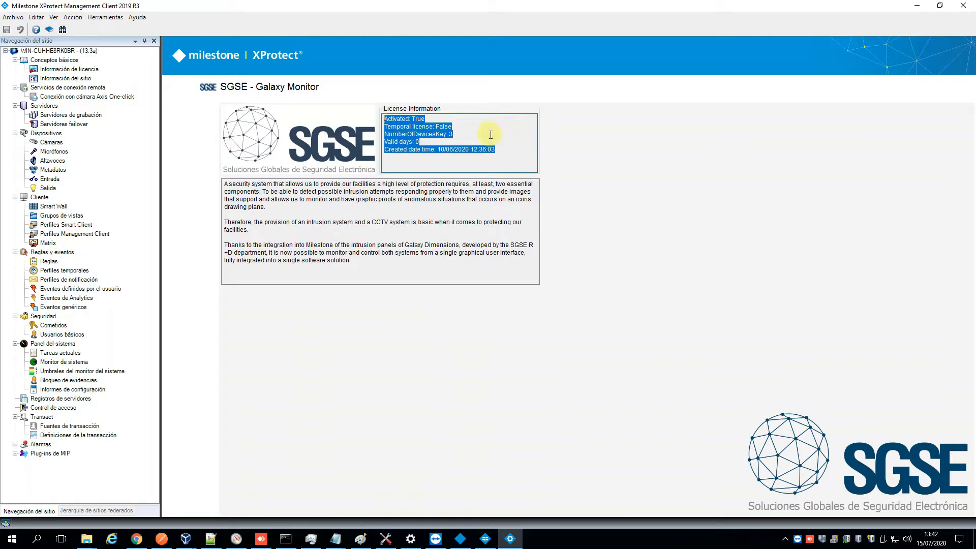
click(472, 136)
double_click(451, 136)
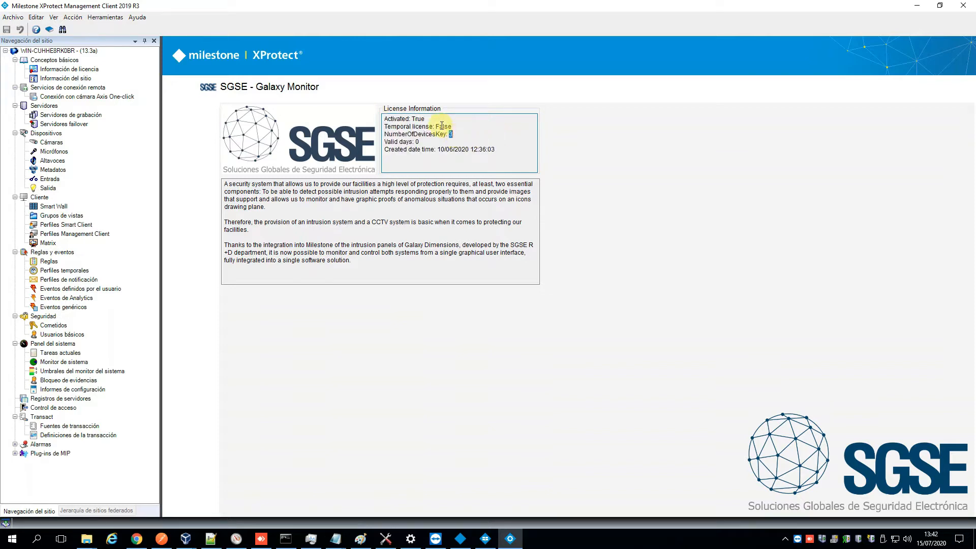
double_click(460, 127)
click(460, 127)
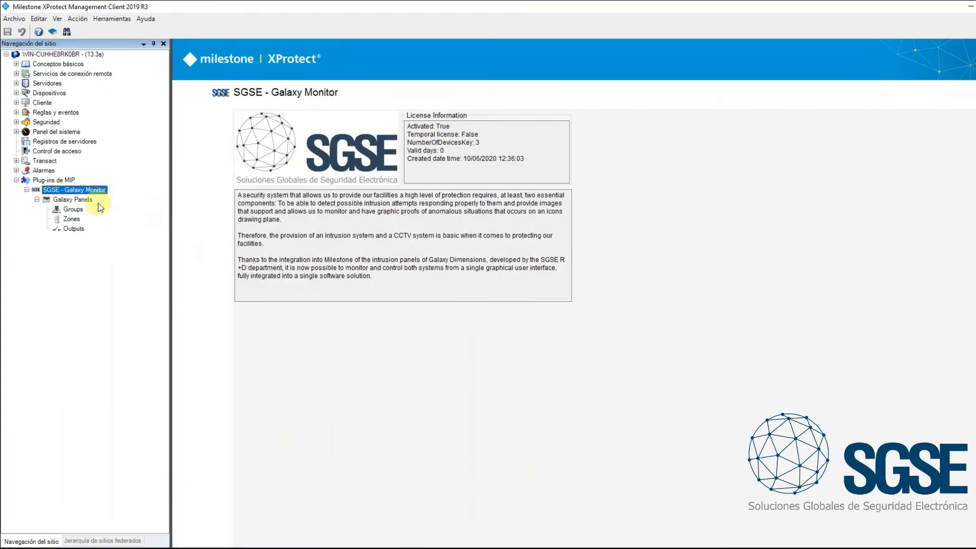
Add a new Galaxy panel named "Panel Nave 2"
click(73, 199)
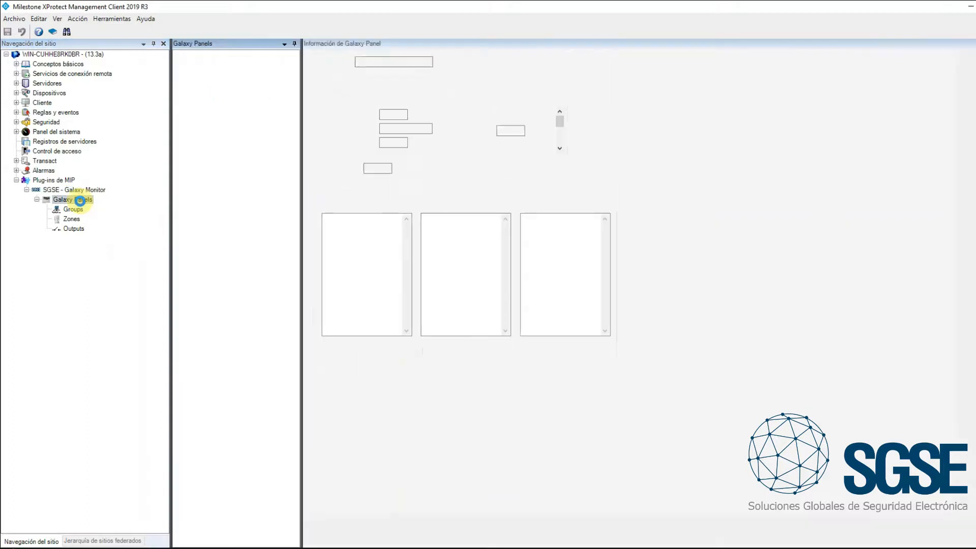
right_click(214, 92)
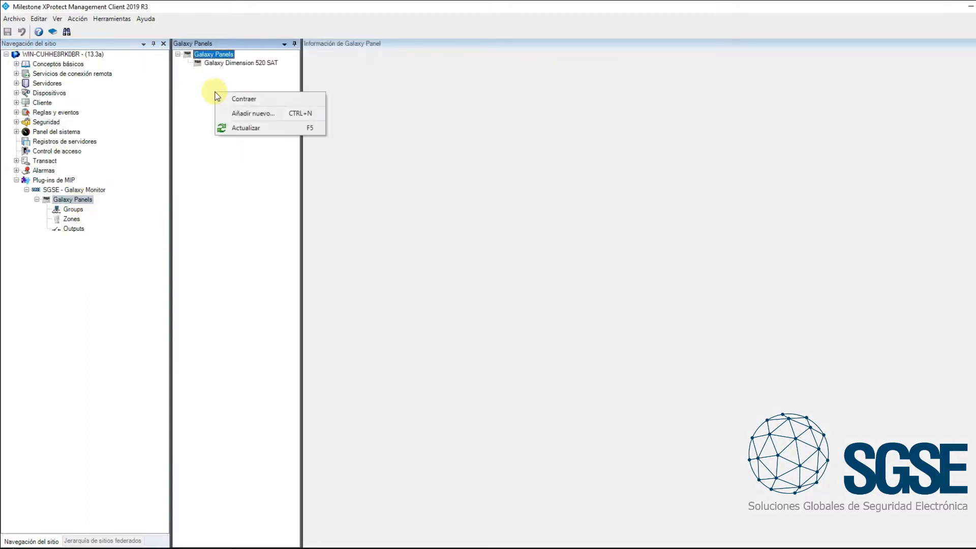
click(252, 114)
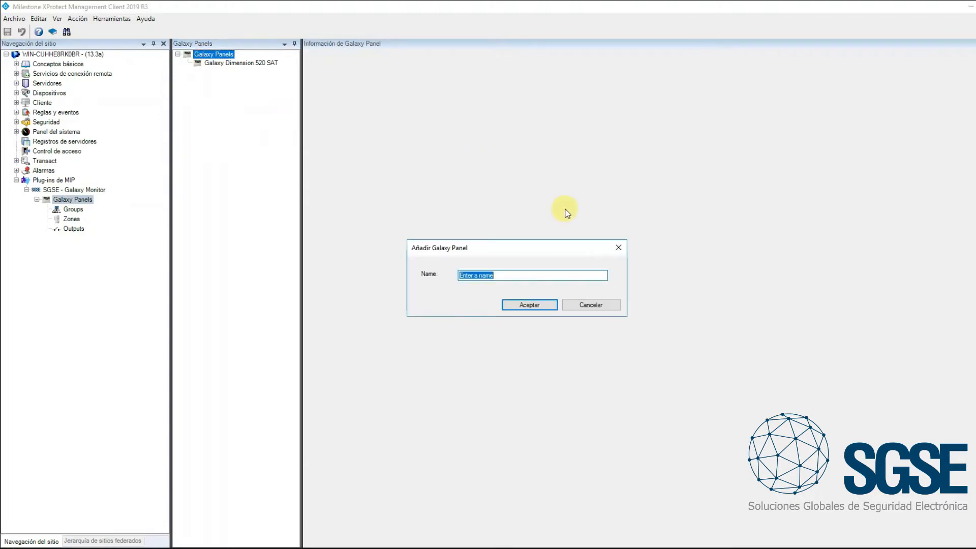
text(PAnel)
key(BackSpace)
key(BackSpace)
key(BackSpace)
key(BackSpace)
key(BackSpace)
text(anel Area)
key(BackSpace)
key(BackSpace)
key(BackSpace)
key(BackSpace)
key(BackSpace)
text(Nave 2)
key(Left)
key(Left)
key(Left)
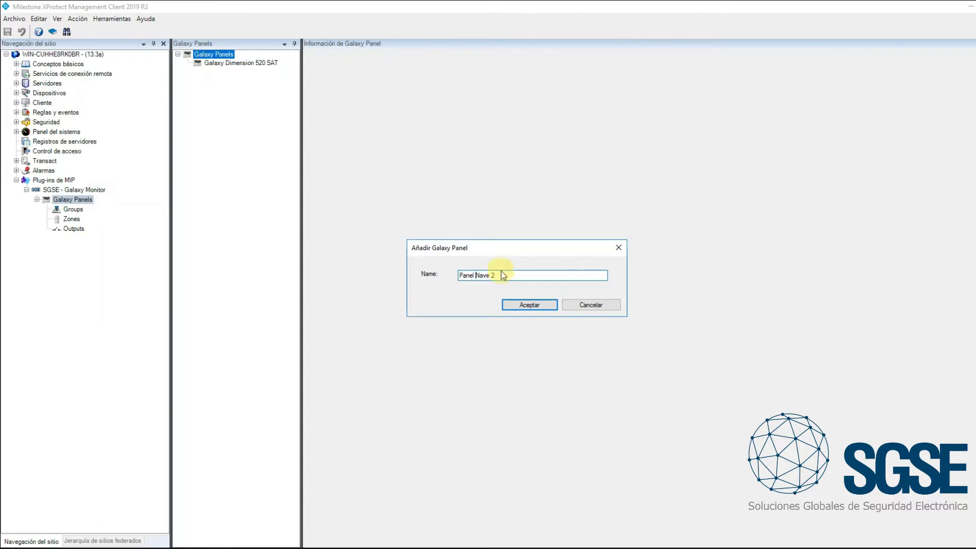
click(530, 306)
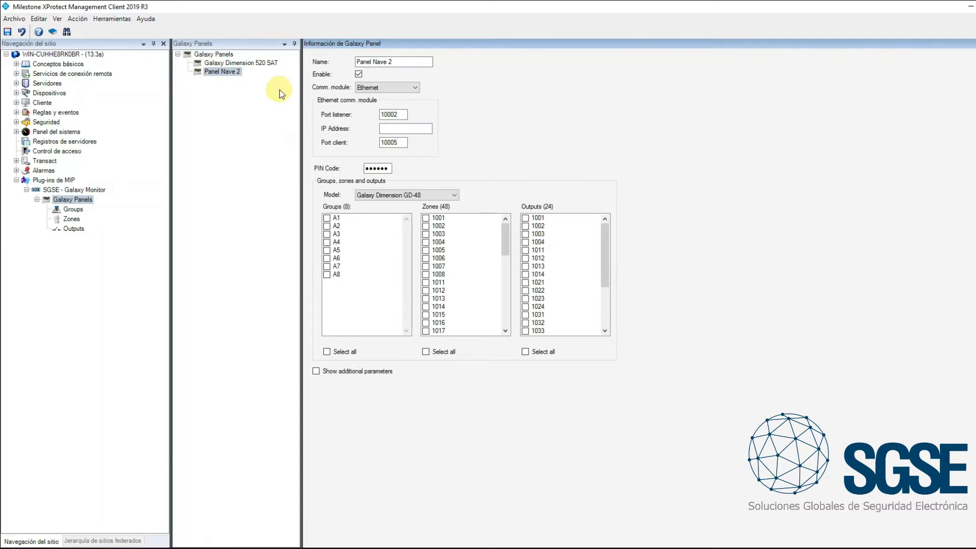
Keep Panel Nave 2 enabled with the Ethernet communication module and set its IP address to 192.168.2.215
click(359, 74)
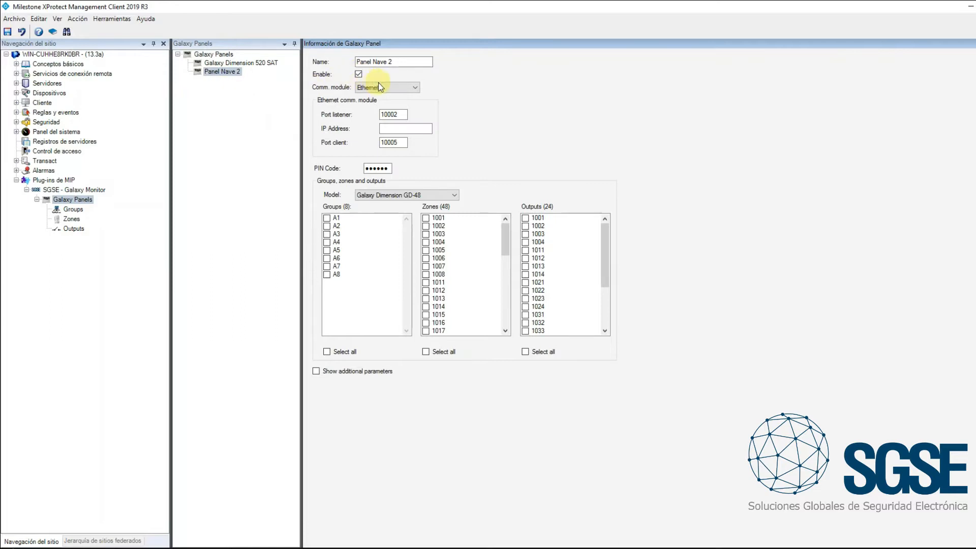
click(415, 88)
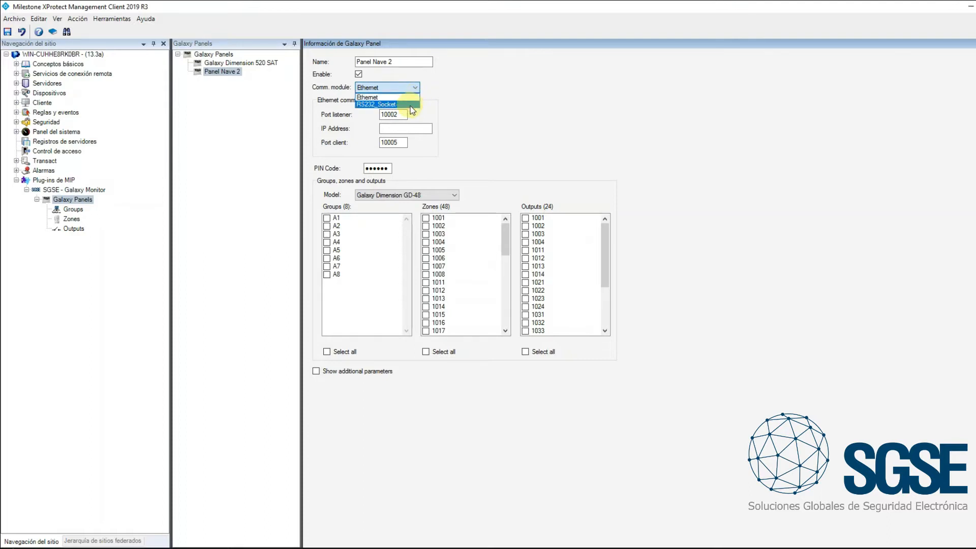
click(443, 89)
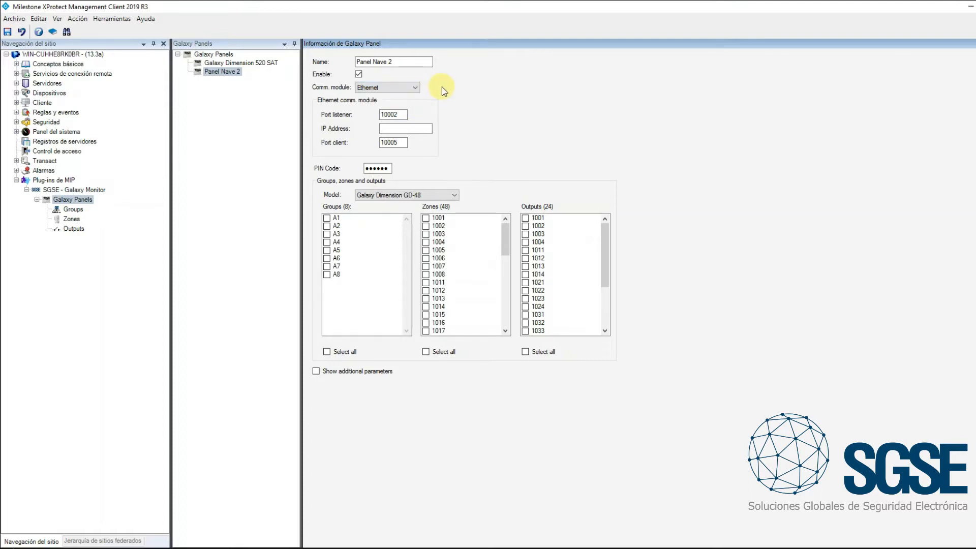
drag(398, 114, 346, 122)
click(402, 115)
click(404, 129)
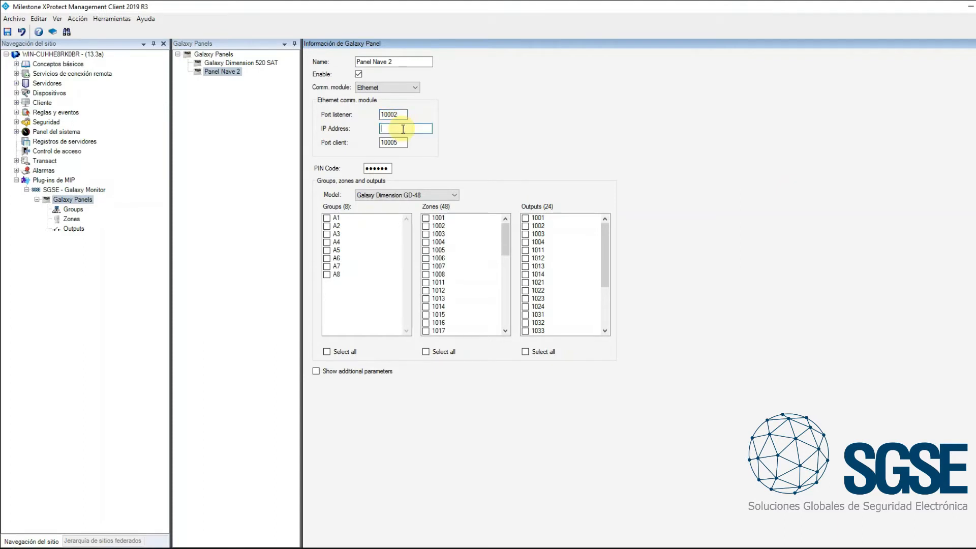
text(192.168.2.215)
key(Tab)
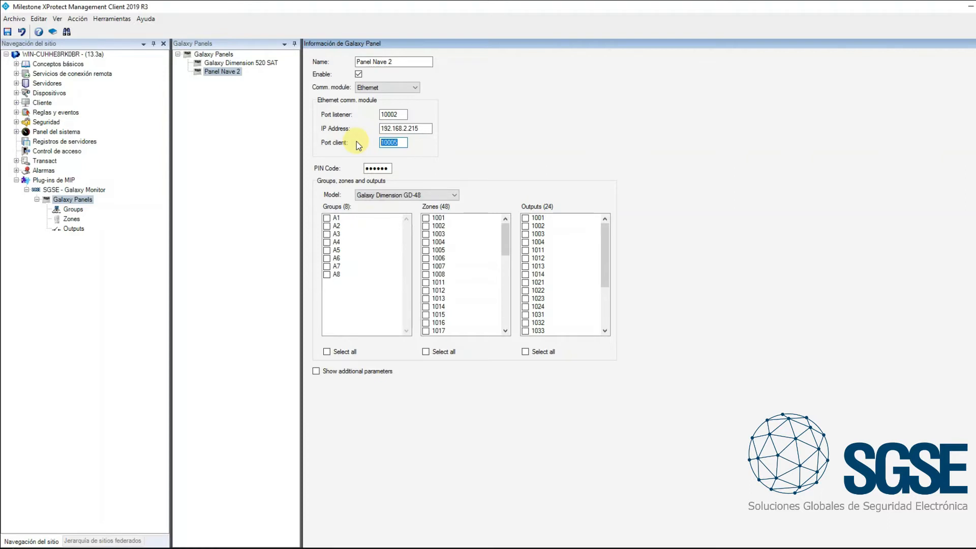
Keep the preset PIN code and choose Galaxy Dimension GD-48 as the panel model
click(381, 168)
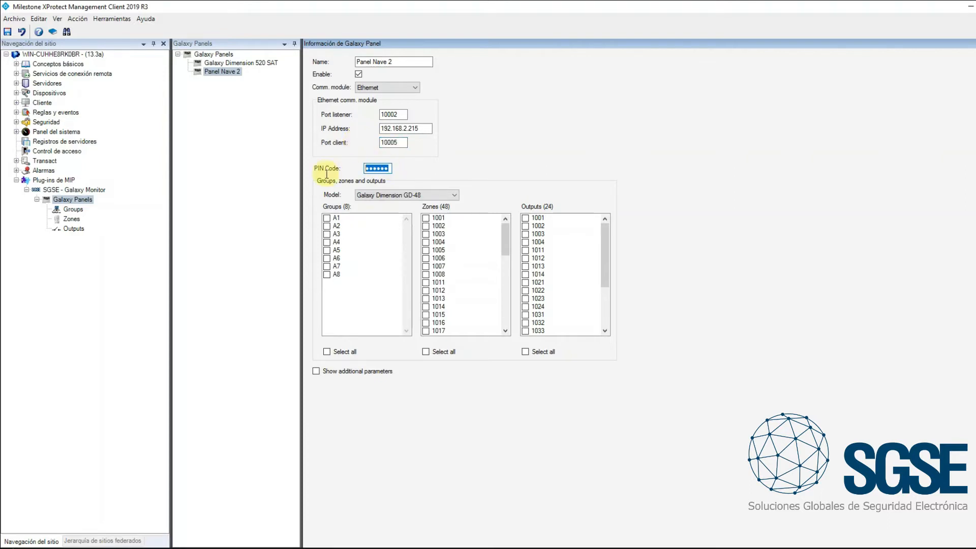
click(390, 168)
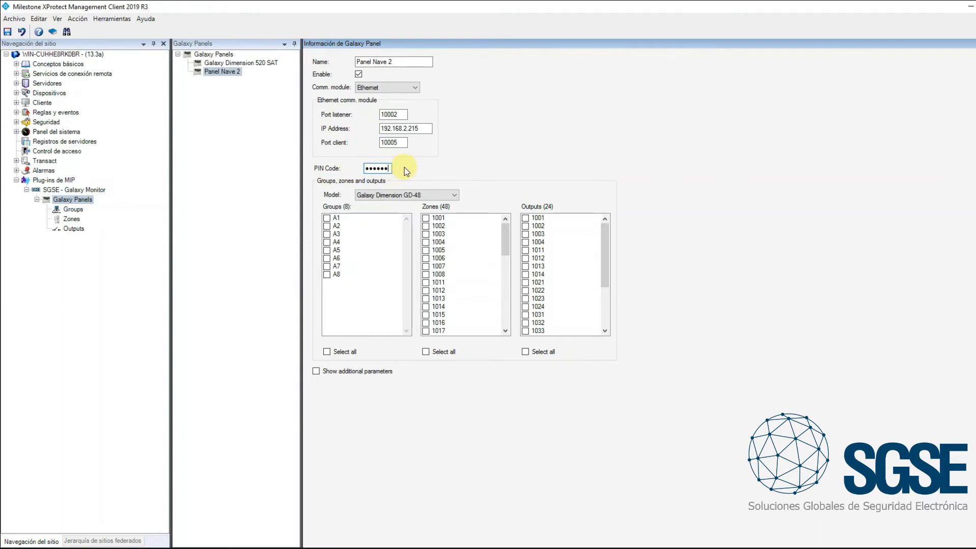
click(458, 196)
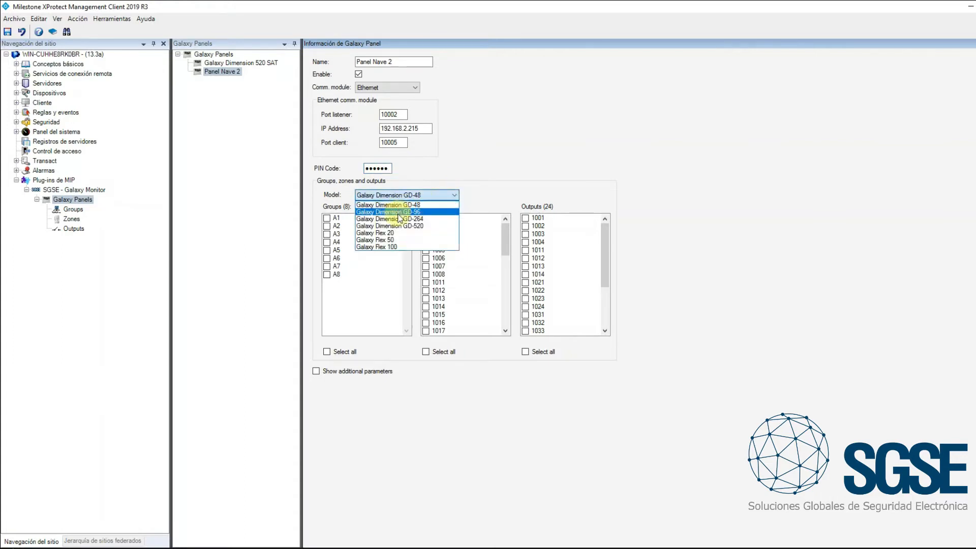
click(422, 205)
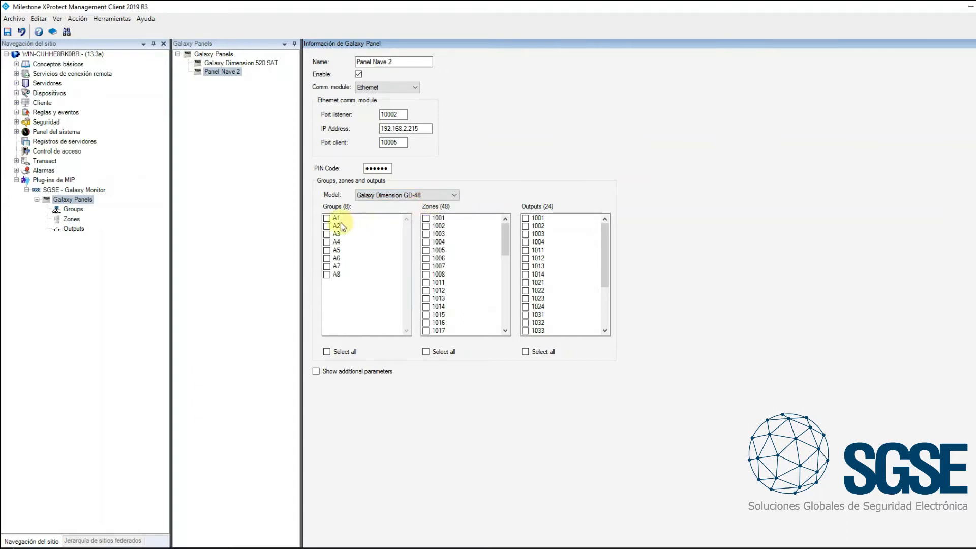
Include groups A1, A2 and A3 in Panel Nave 2
click(326, 218)
click(326, 227)
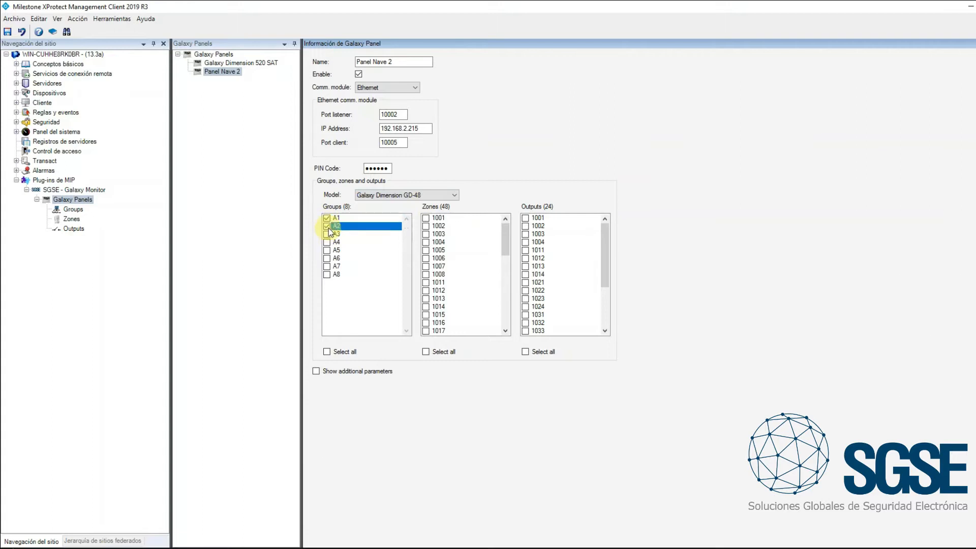
click(326, 234)
Include zones 1001 to 1006 and outputs 1001 to 1003 in Panel Nave 2
click(426, 219)
click(426, 226)
click(426, 235)
click(426, 242)
click(426, 250)
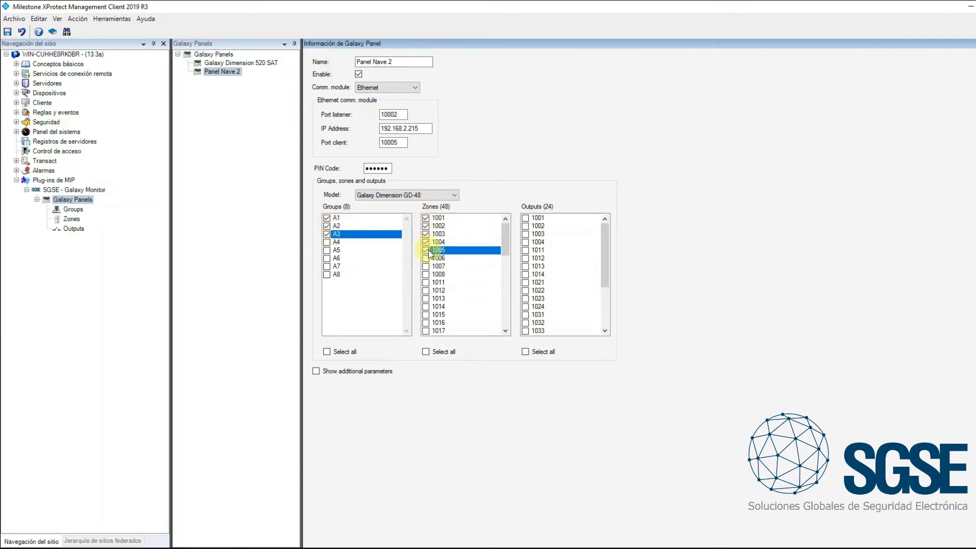
click(426, 258)
click(535, 218)
click(538, 226)
click(539, 234)
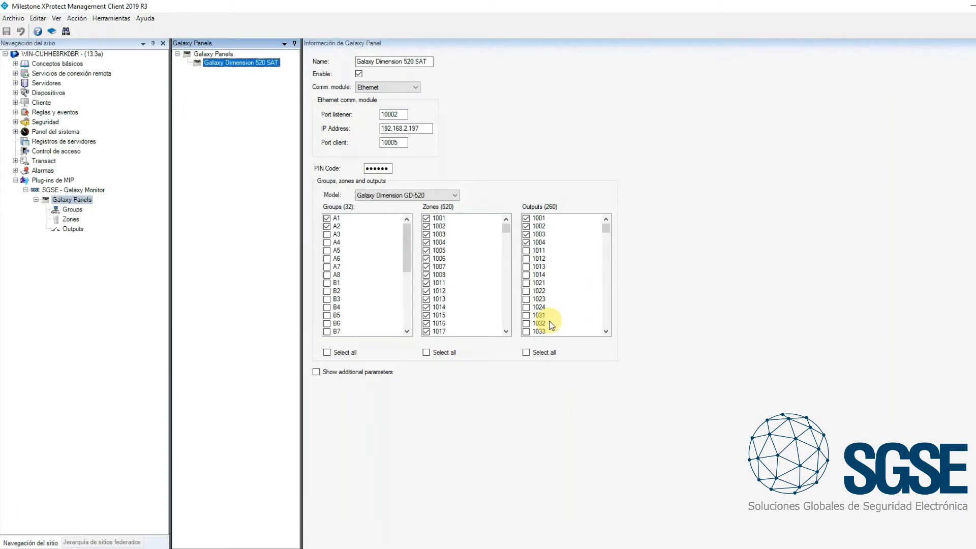
Set the zone type of zone 1001 on the Galaxy Dimension 520 SAT panel to Volume and save the configuration
click(71, 220)
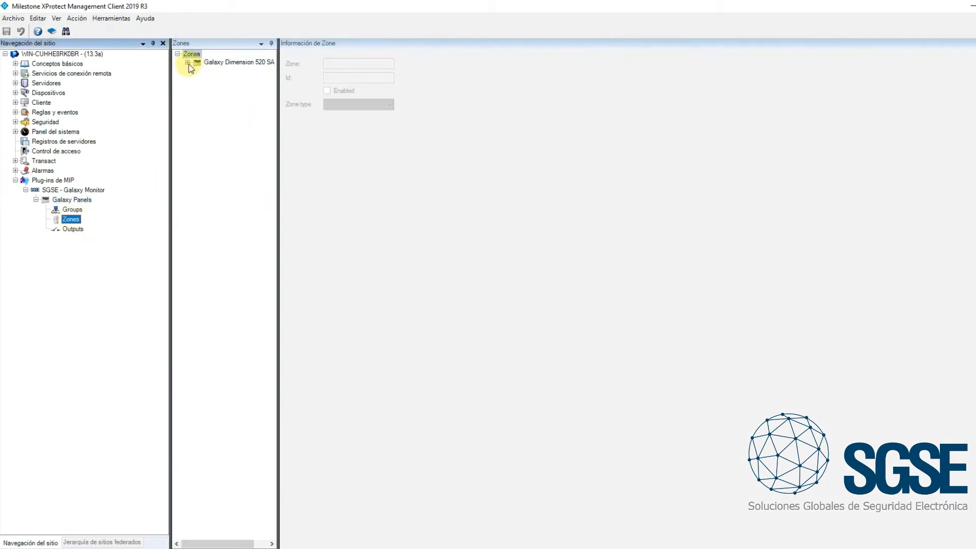
click(188, 62)
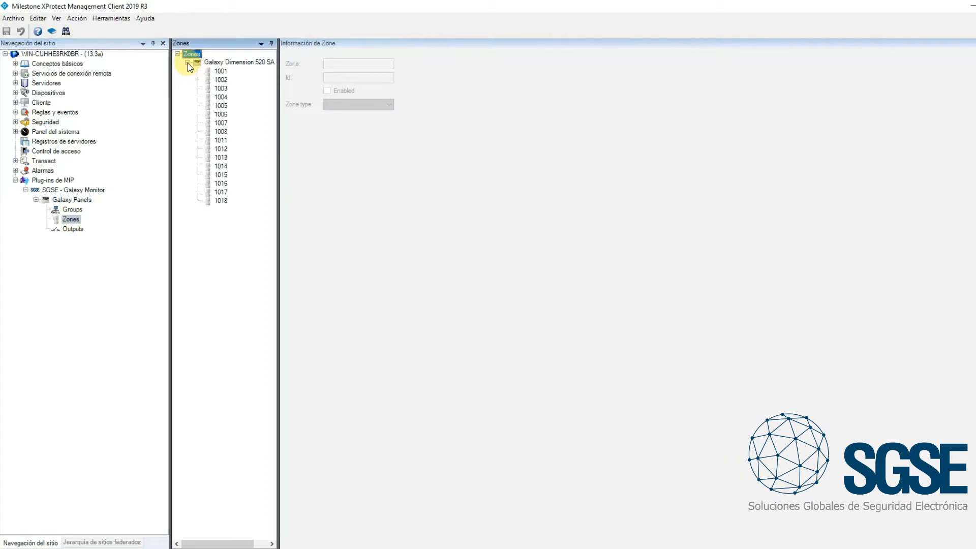
click(222, 71)
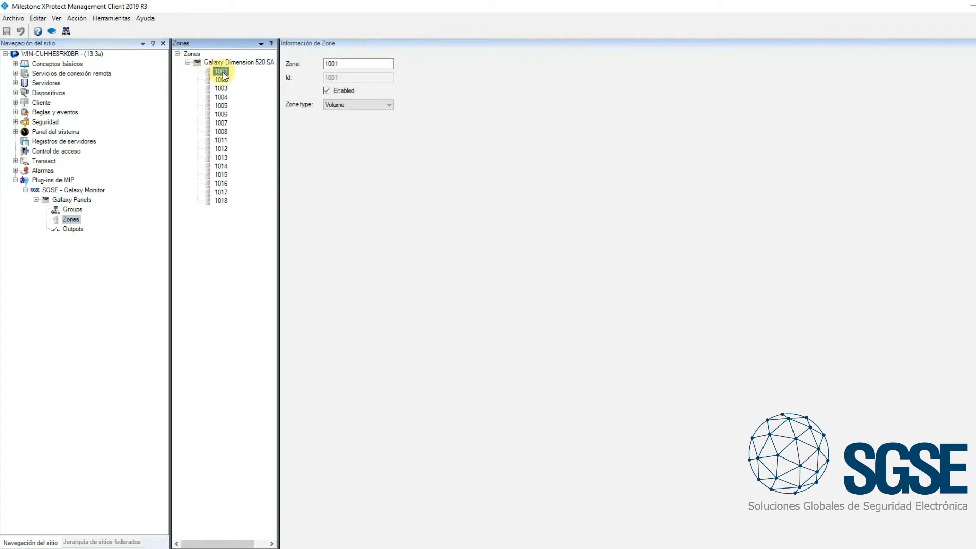
click(389, 106)
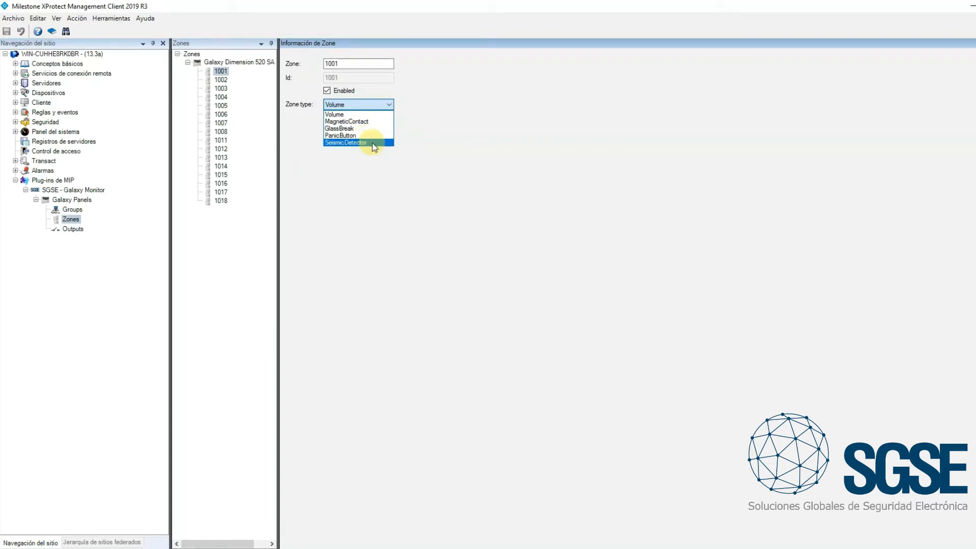
click(350, 115)
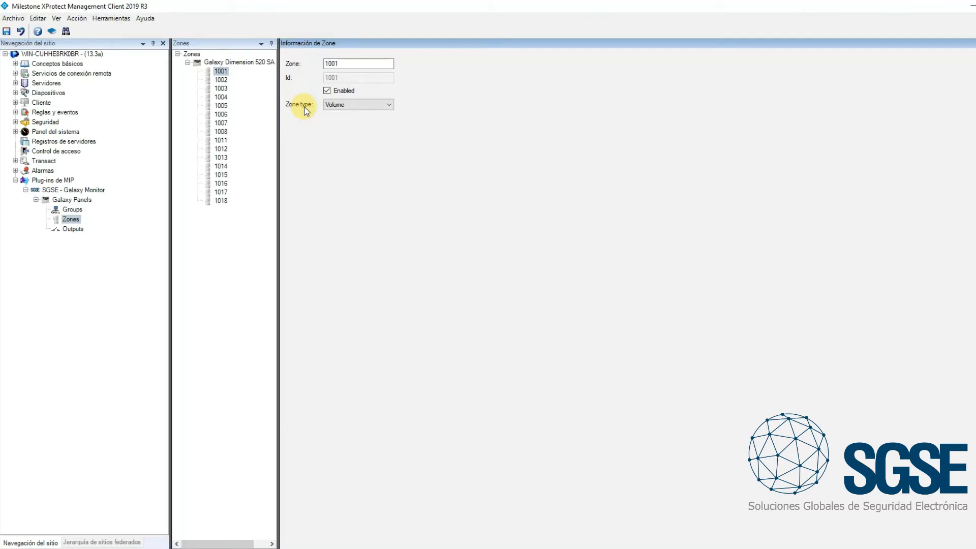
click(7, 32)
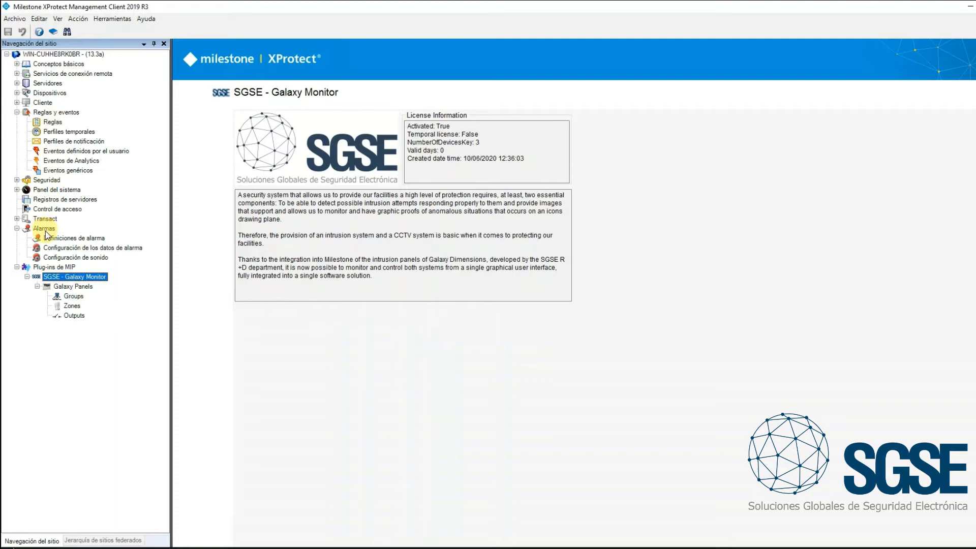
Add a new rule to the Reglas list under Reglas y eventos
click(54, 121)
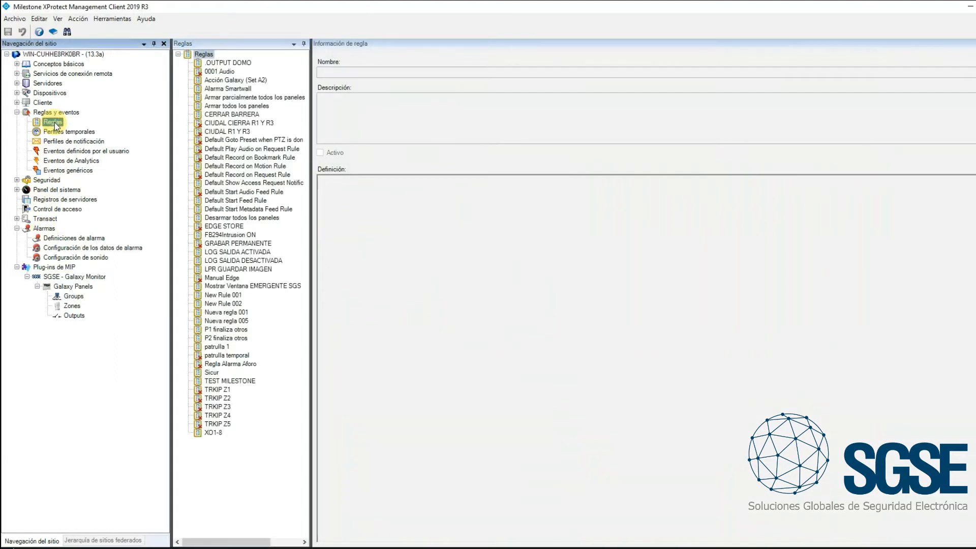
right_click(242, 471)
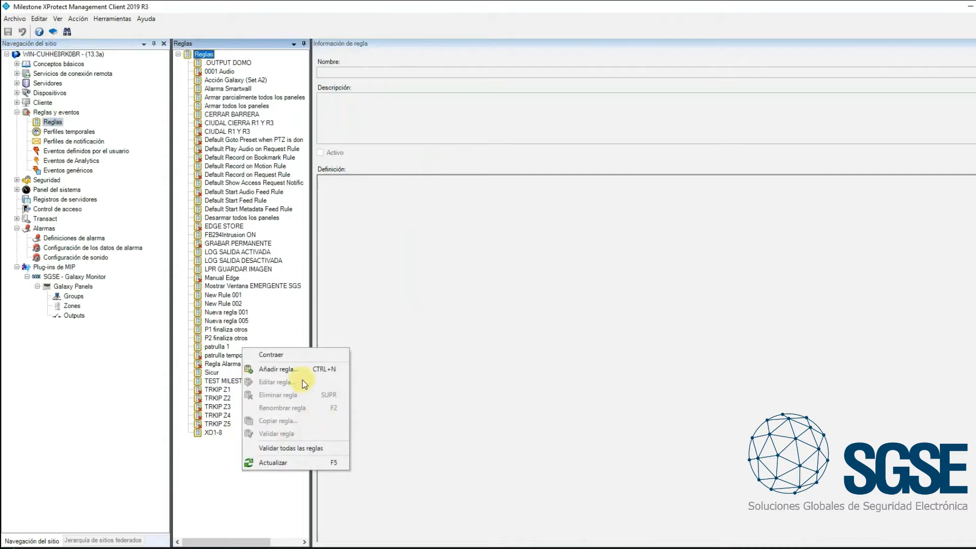
click(286, 373)
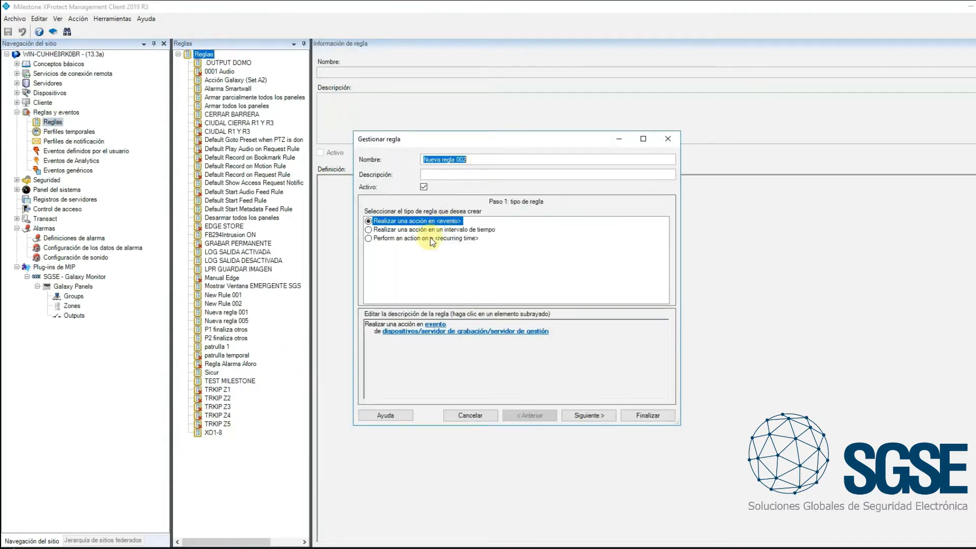
Set the rule's triggering event to Burglary_Alarm from the SGSE - Galaxy Monitor events
click(435, 326)
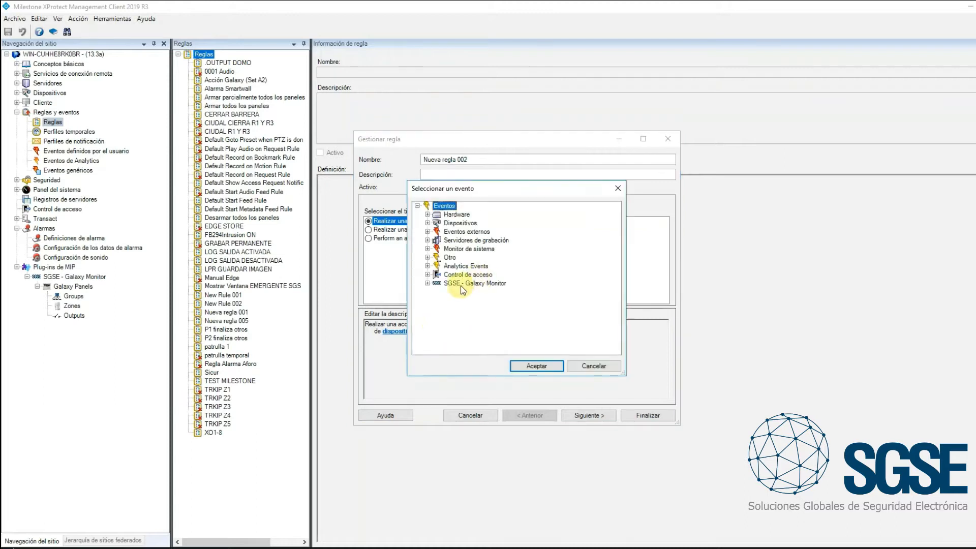
click(427, 283)
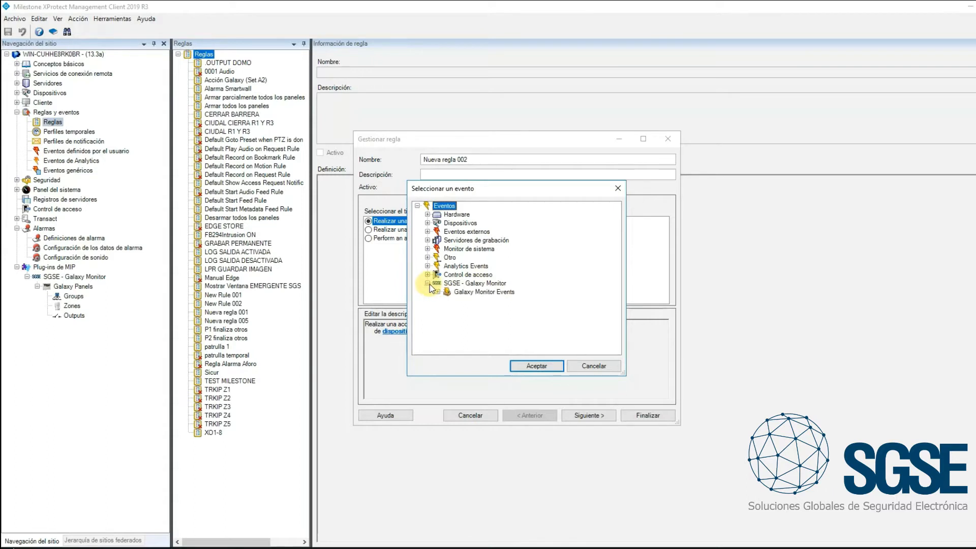
click(439, 293)
drag(535, 189, 495, 109)
drag(584, 293, 710, 493)
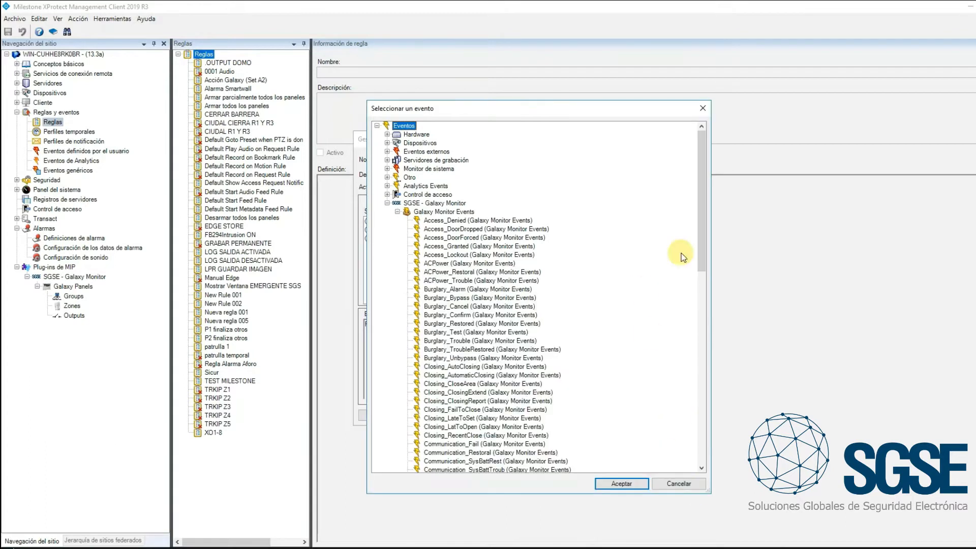
drag(701, 245, 710, 450)
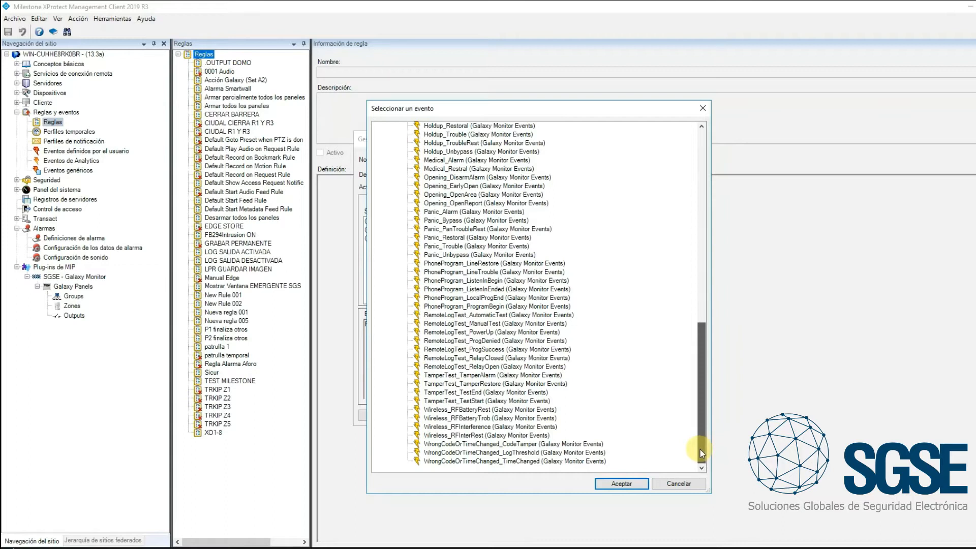
drag(700, 449, 680, 265)
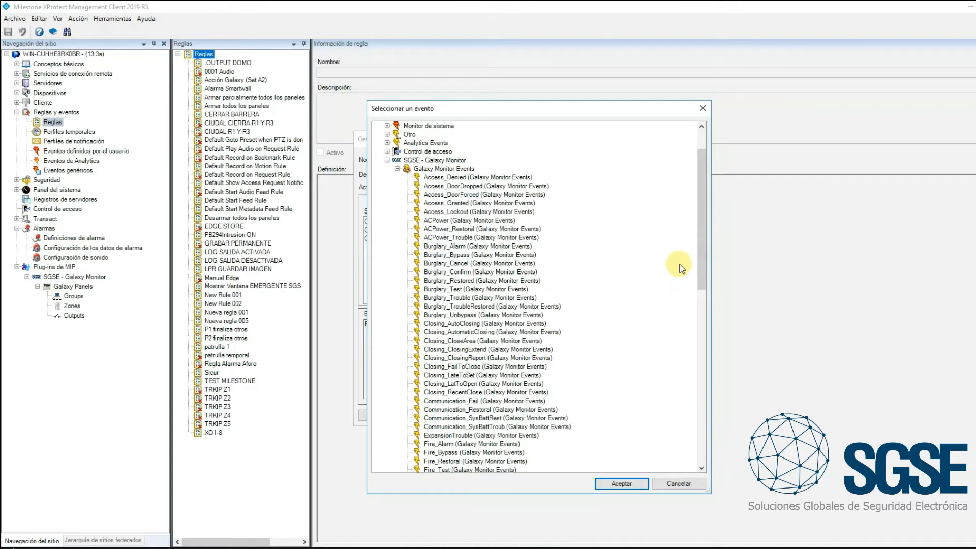
click(450, 247)
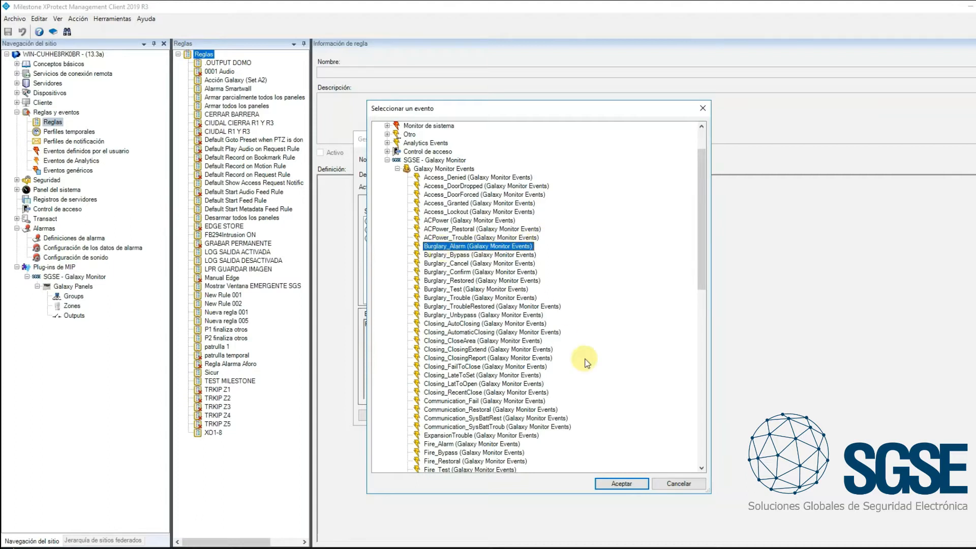
click(640, 486)
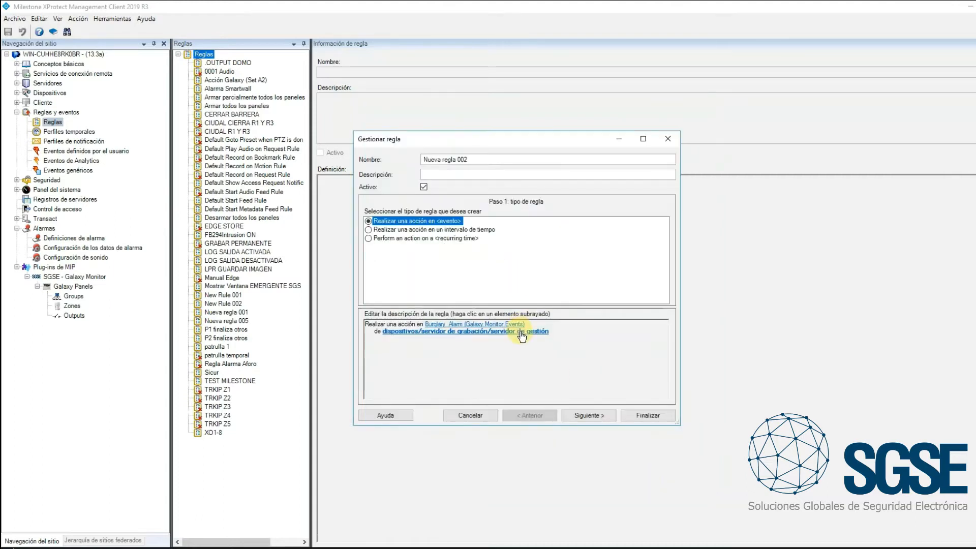
Set zone 1003 as the source of the rule's Burglary_Alarm event
click(521, 333)
click(354, 223)
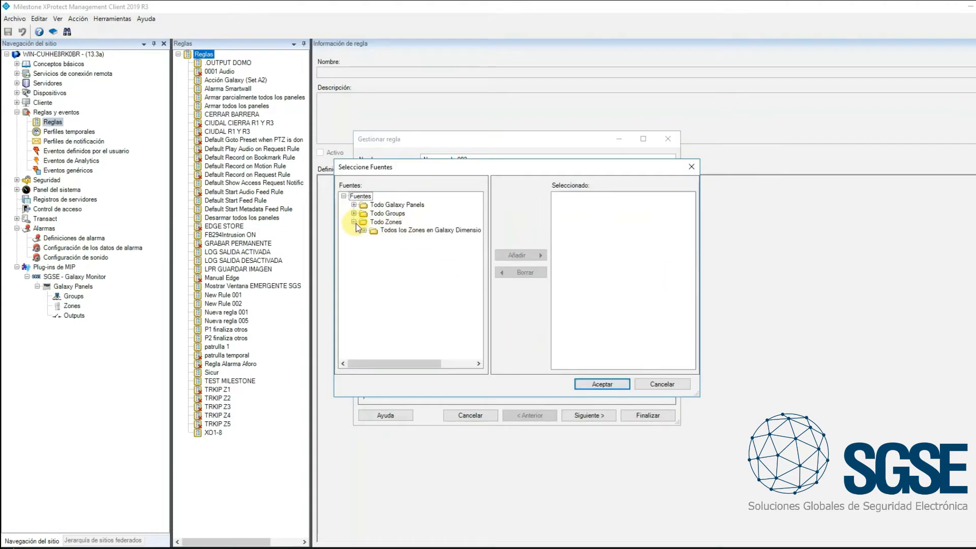
click(364, 231)
click(400, 256)
click(505, 258)
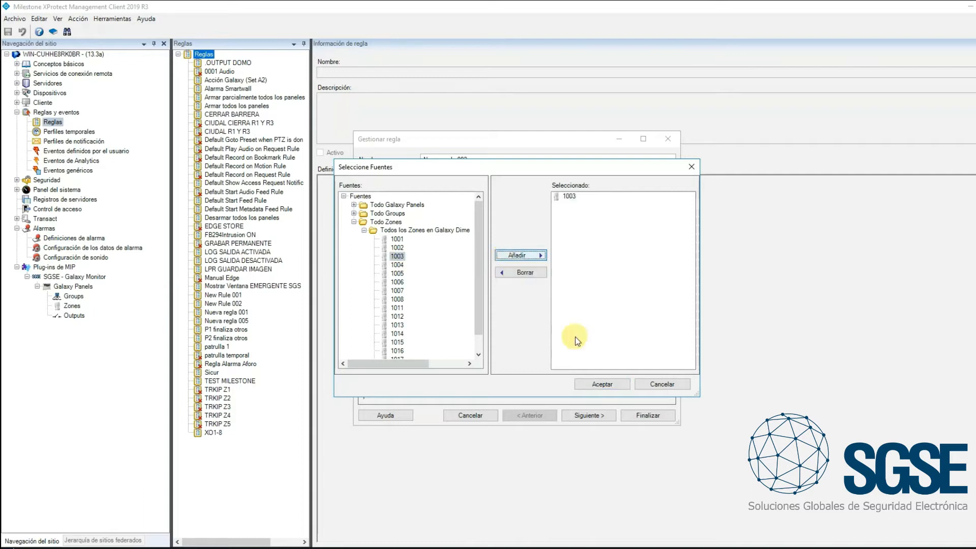
click(606, 385)
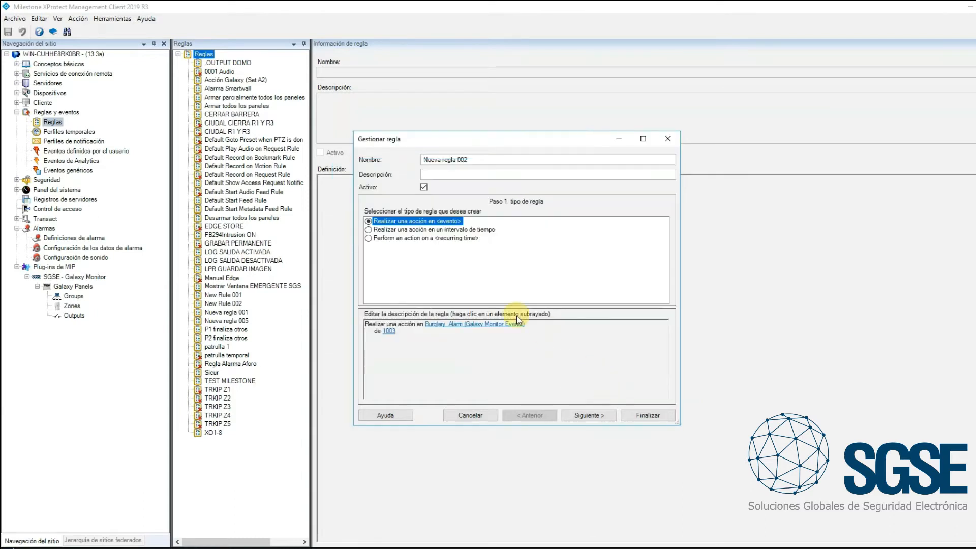
Give the rule the action of moving a device to a PTZ preset position, using camera UNIVIEW IPC6222ER-X30P-B from the Default Group
click(587, 416)
click(587, 416)
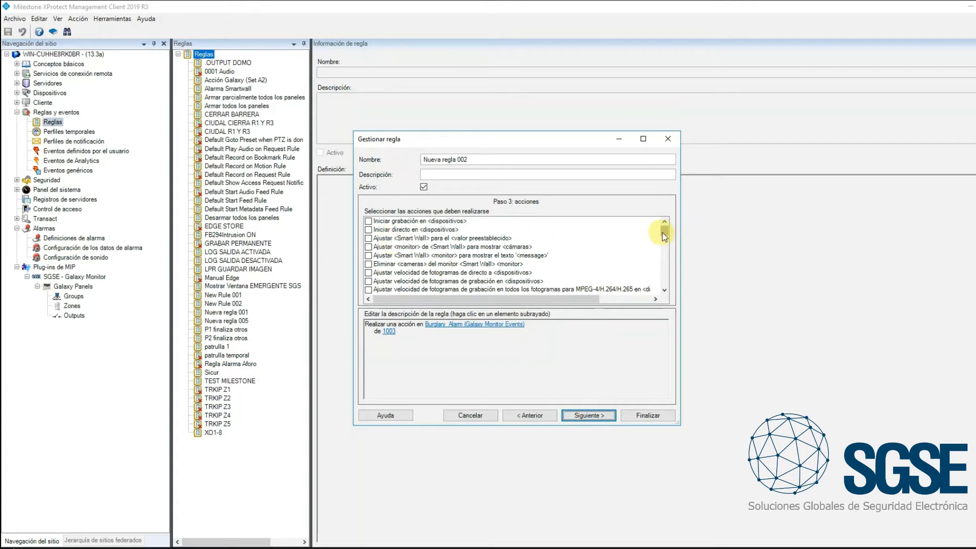
scroll(663, 236, down, 2)
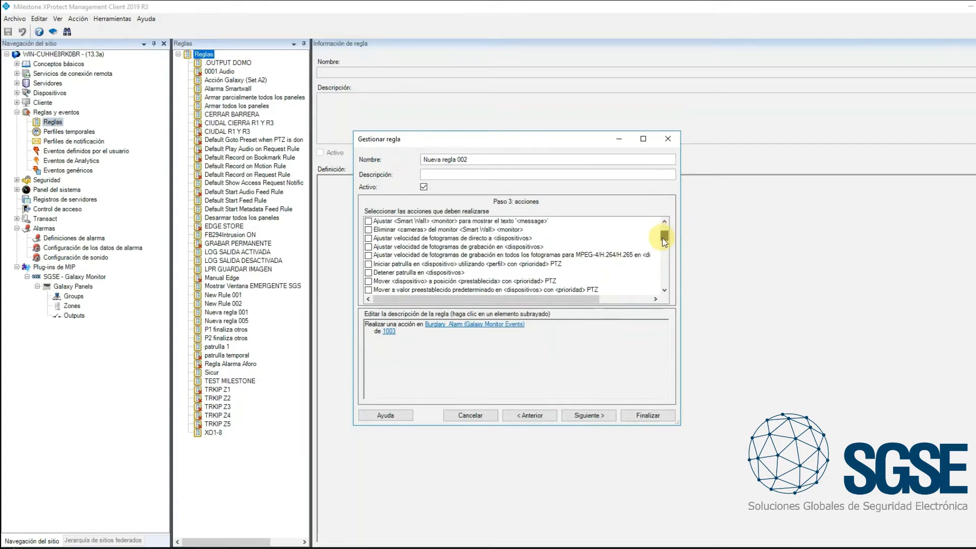
drag(663, 237, 663, 241)
scroll(663, 241, up, 1)
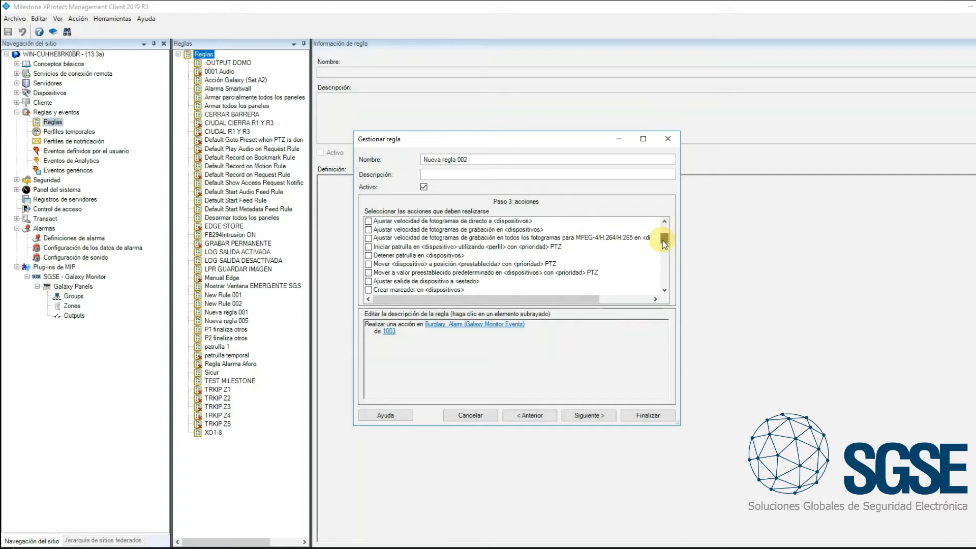
click(368, 265)
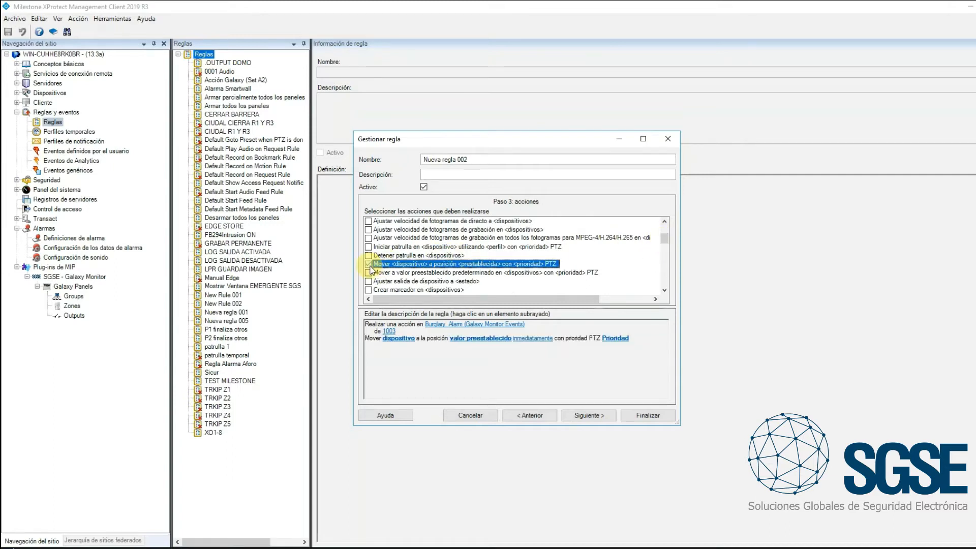
click(399, 338)
click(437, 208)
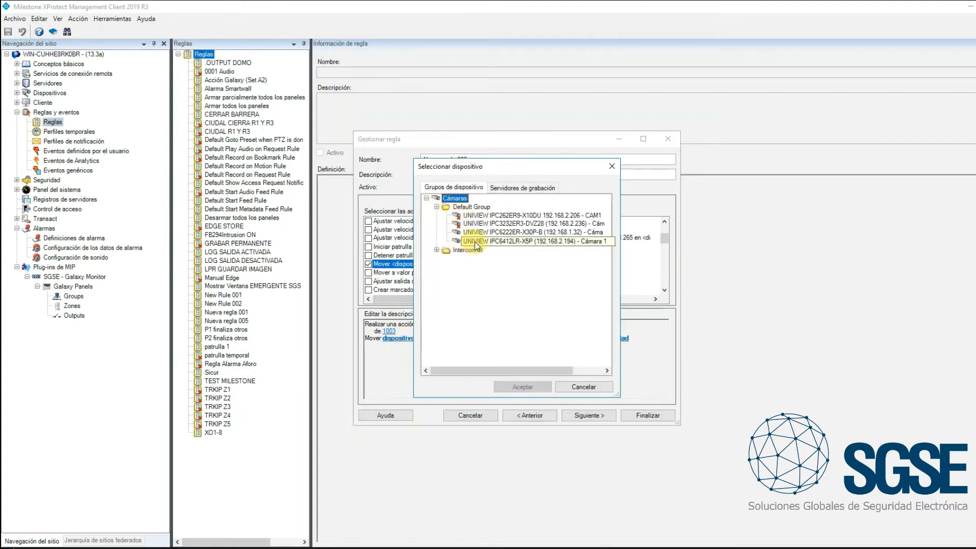
click(483, 233)
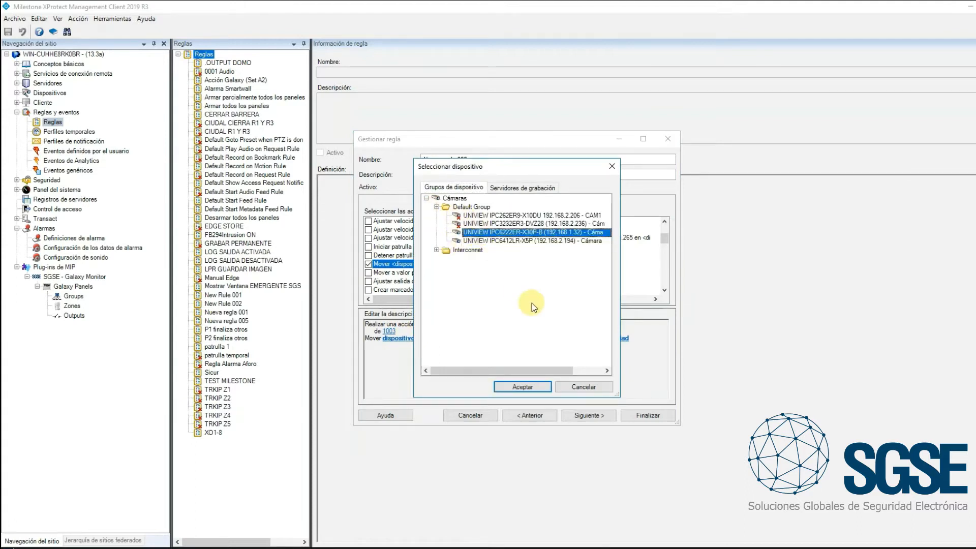
click(526, 386)
Choose 5Z[5] as the preset position the camera moves to
click(597, 340)
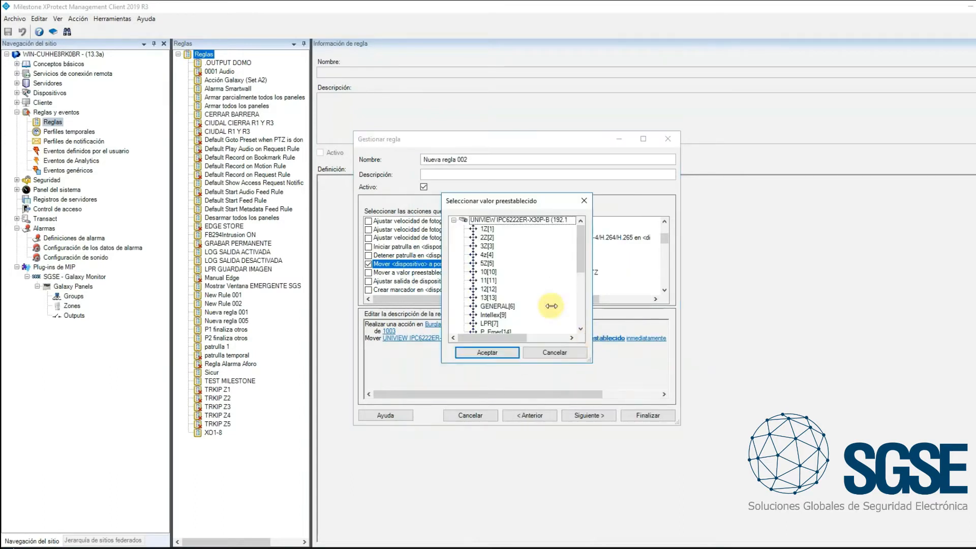
click(488, 263)
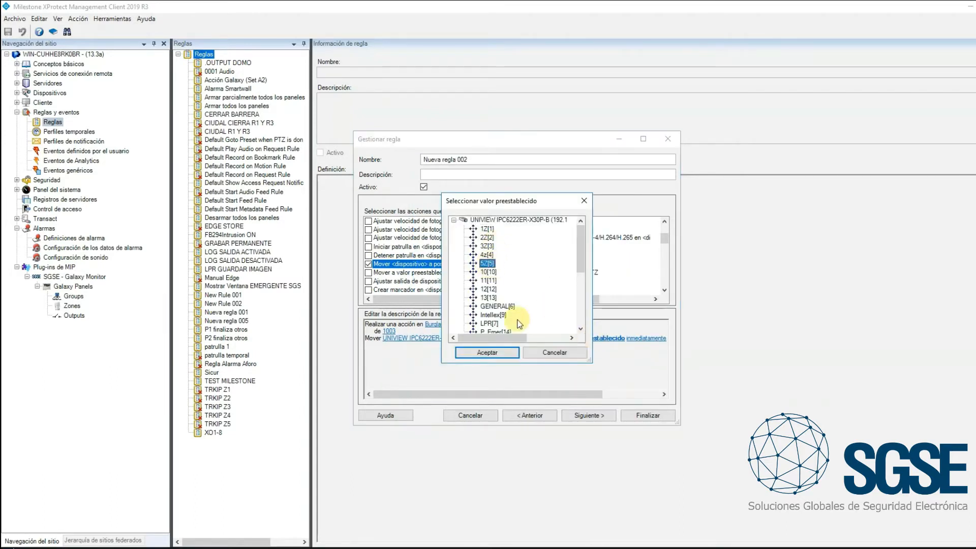
click(494, 355)
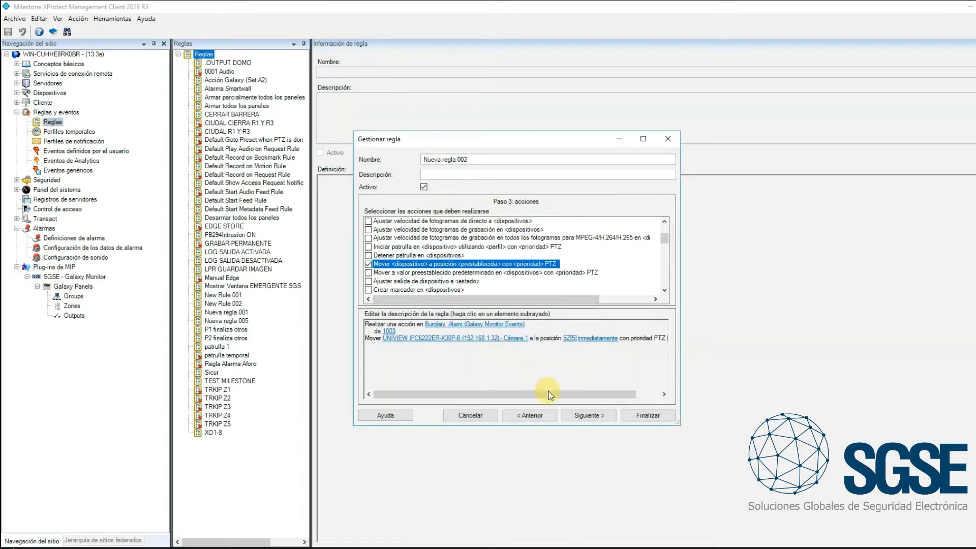
Set the action's PTZ priority to 100 and finish the rule
click(646, 415)
click(618, 303)
drag(579, 394, 648, 395)
click(653, 338)
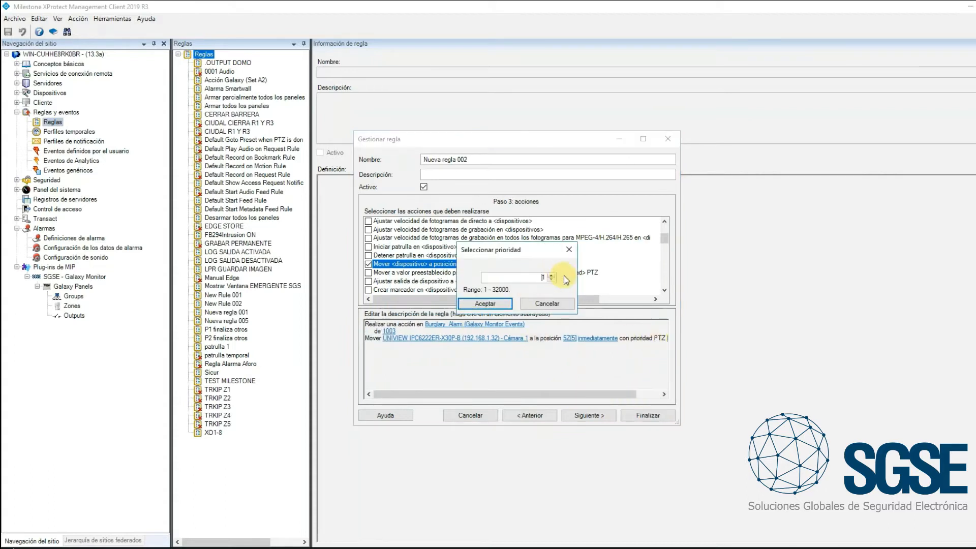
click(485, 303)
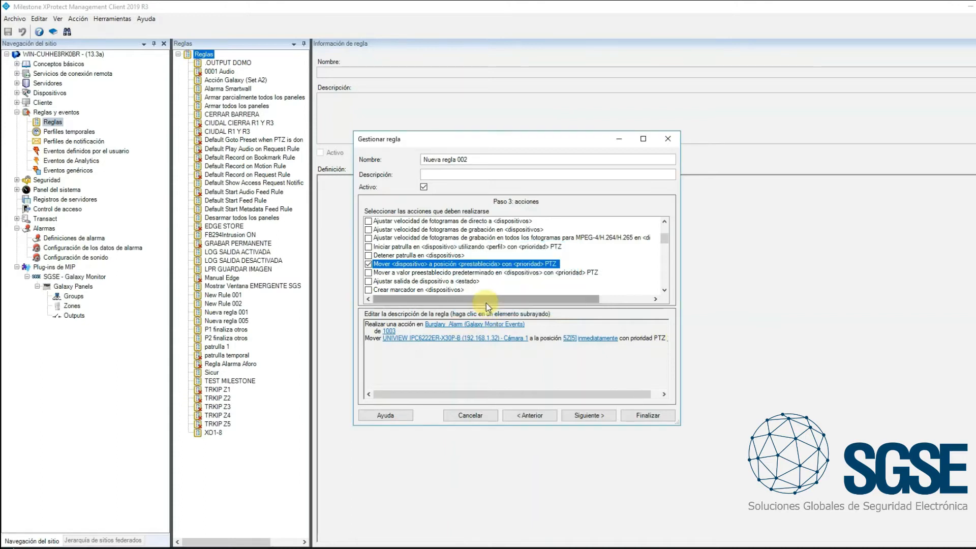
click(646, 415)
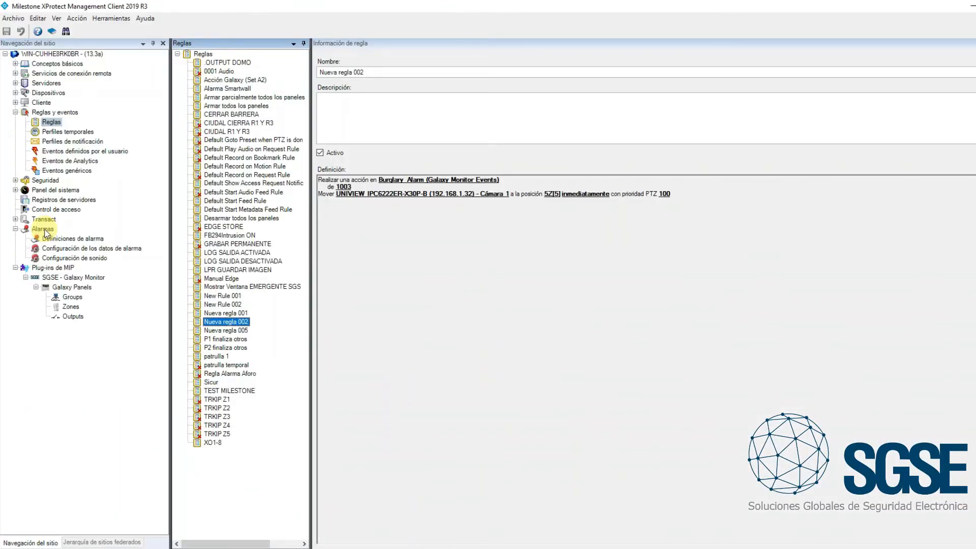
Add a new alarm definition under Definiciones de alarma
click(44, 230)
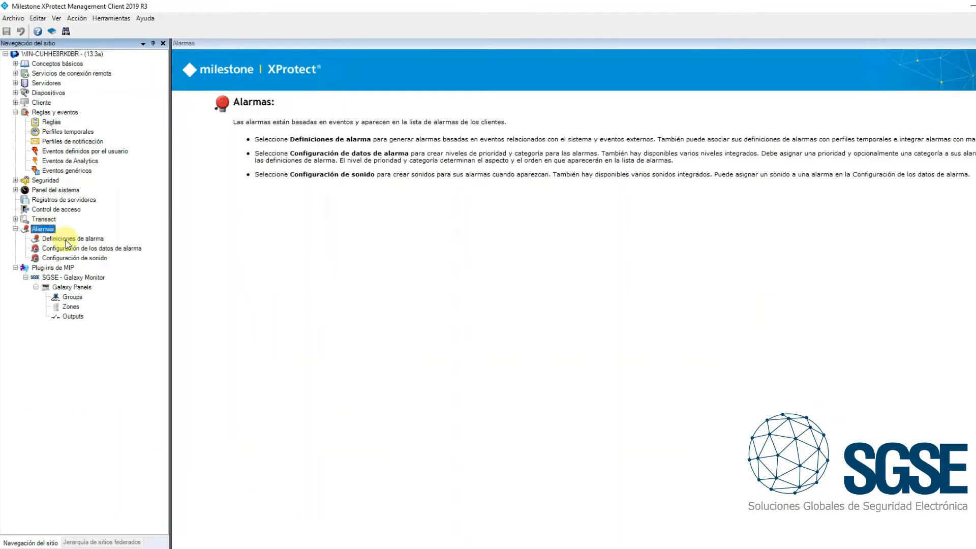
click(67, 240)
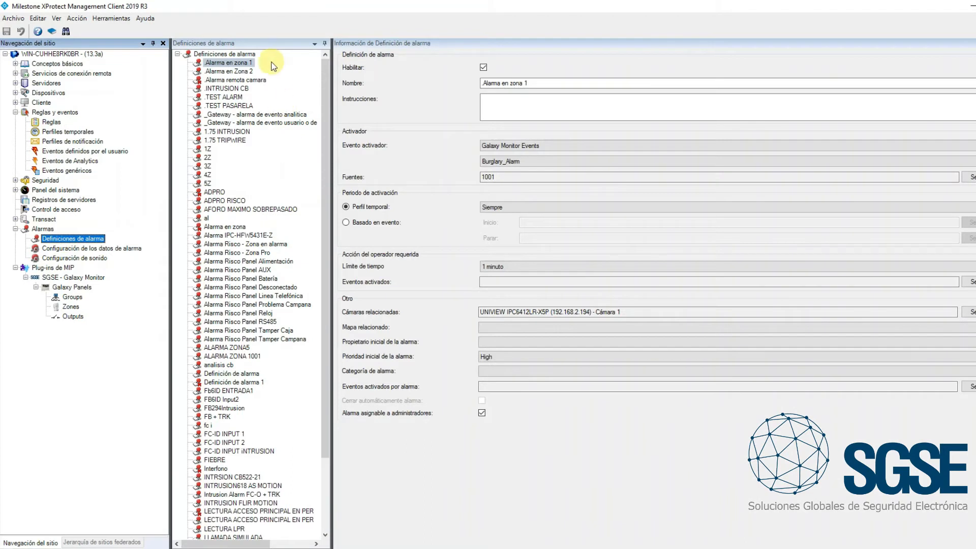
right_click(273, 66)
click(295, 81)
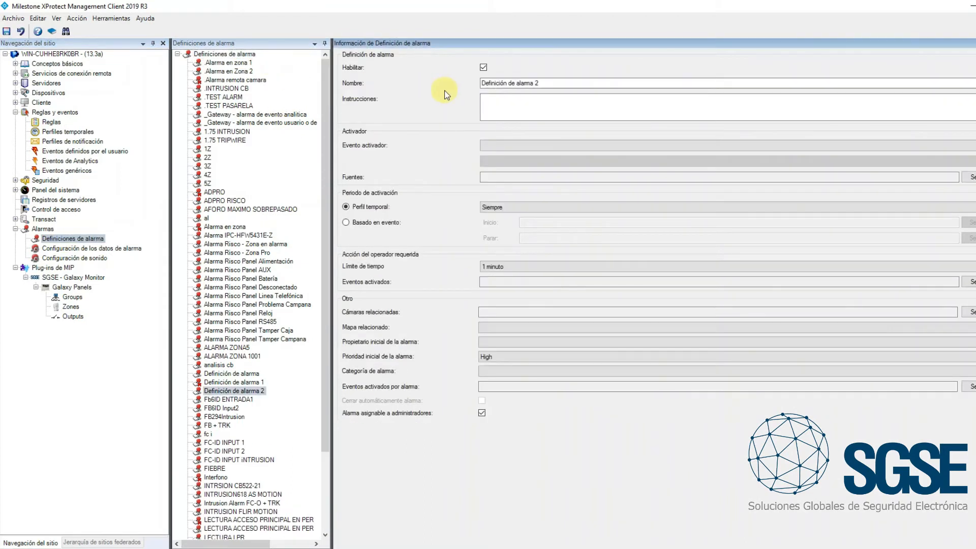
Set the new alarm definition's triggering event to Burglary_Alarm in the Galaxy Monitor Events category
click(557, 145)
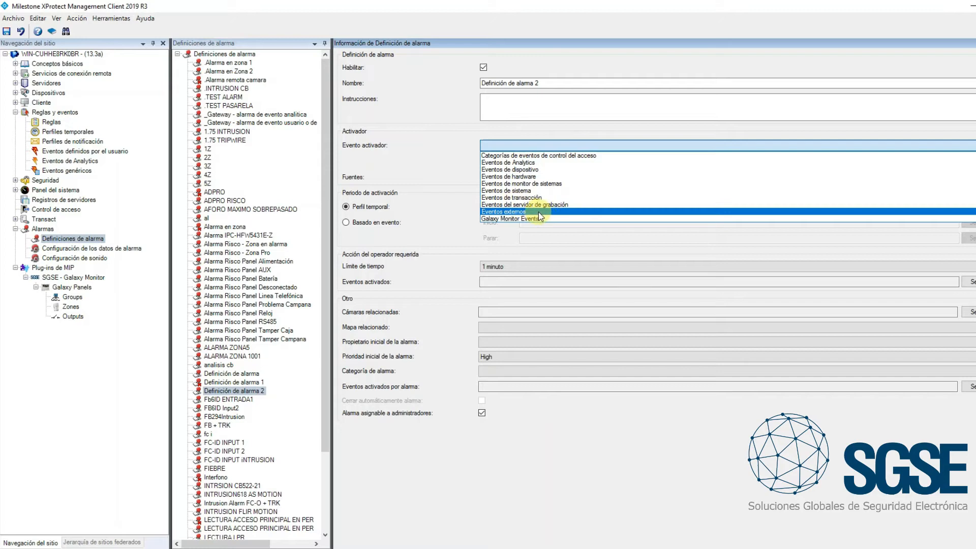
click(513, 220)
click(532, 163)
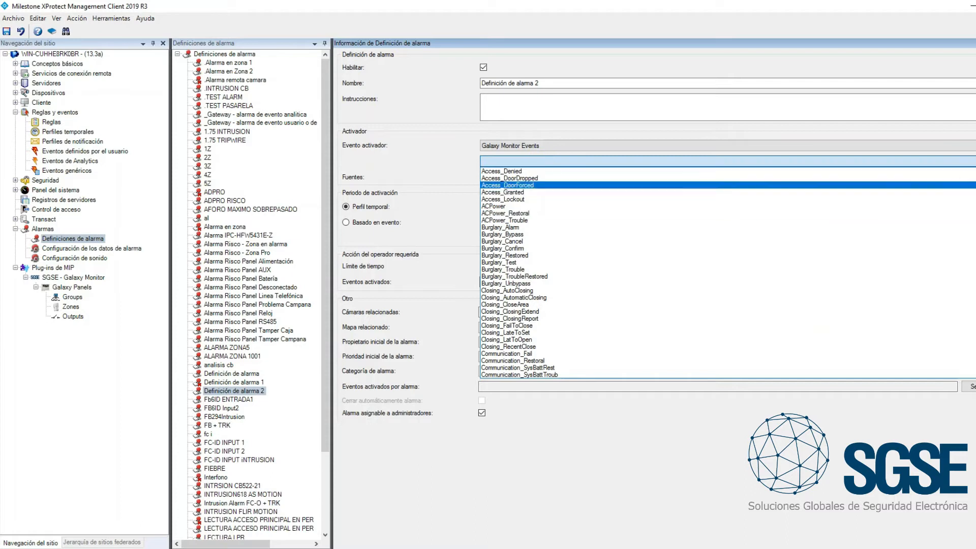
scroll(509, 274, down, 15)
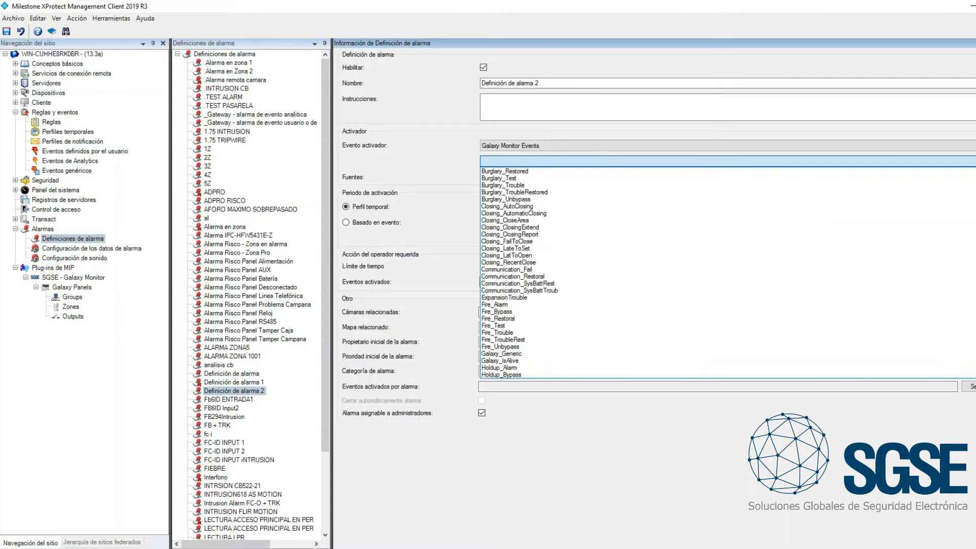
scroll(522, 273, down, 5)
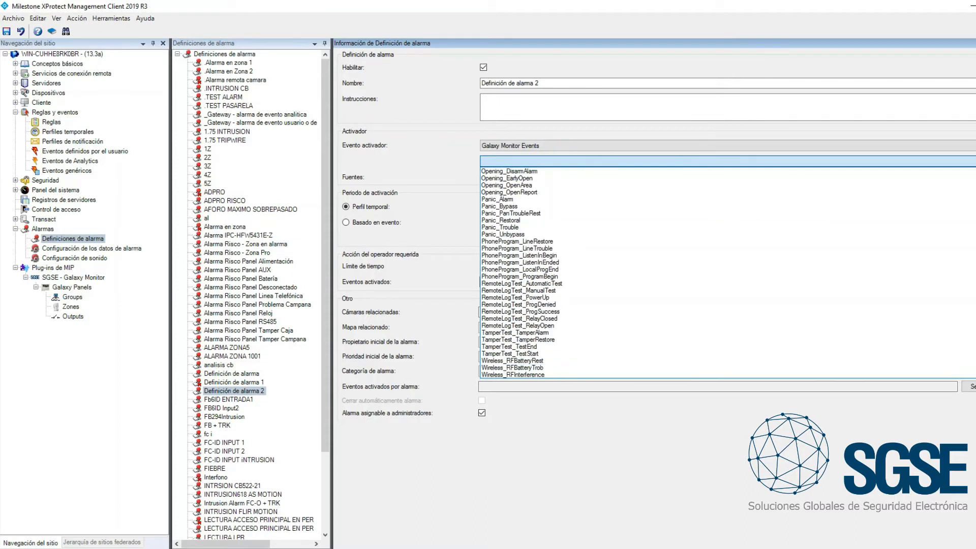
scroll(581, 275, up, 2)
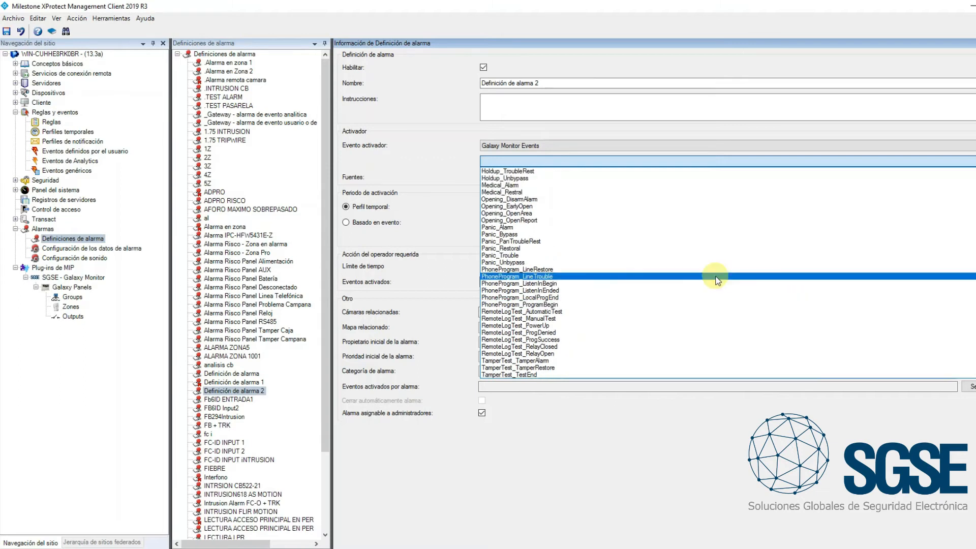
scroll(561, 206, up, 4)
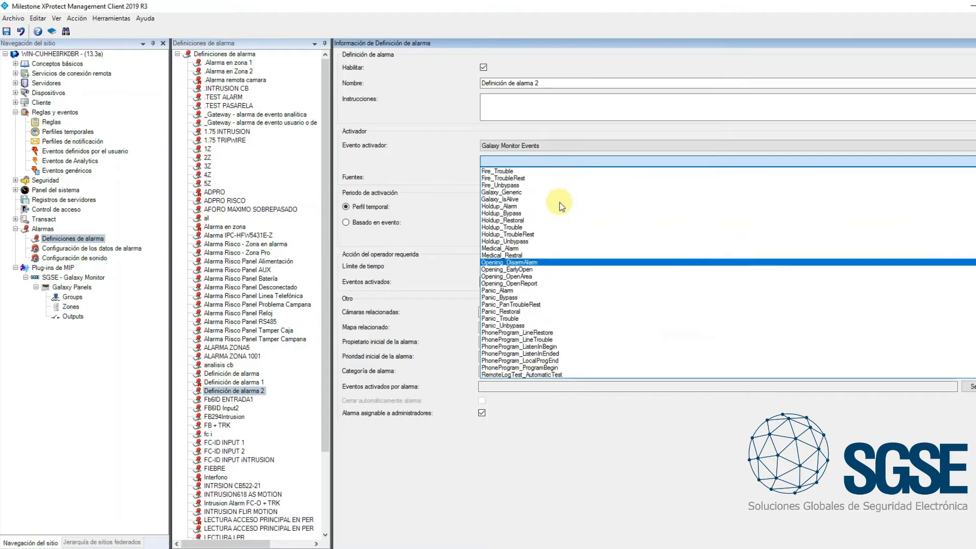
scroll(561, 206, up, 8)
click(559, 171)
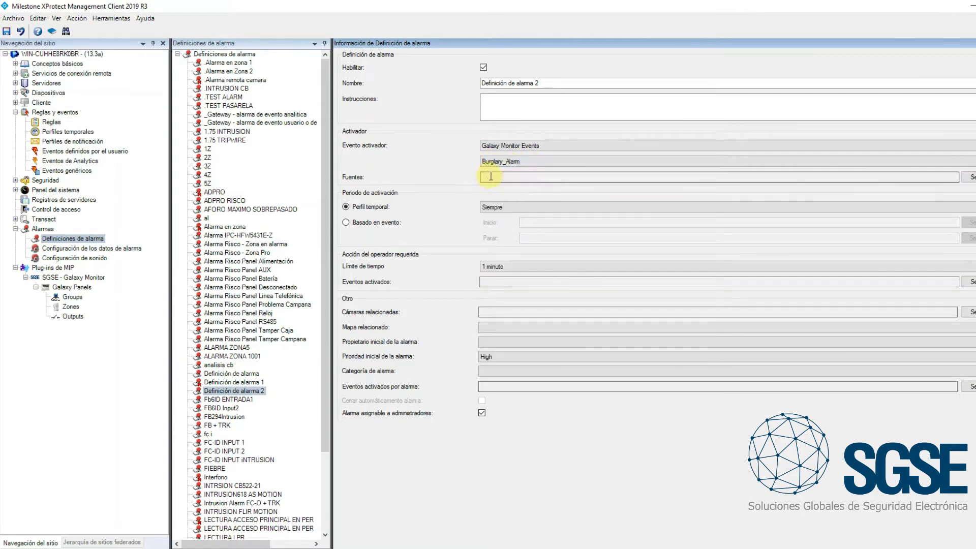
Set the alarm definition's source to Todo Zones so it covers every Galaxy zone
click(968, 177)
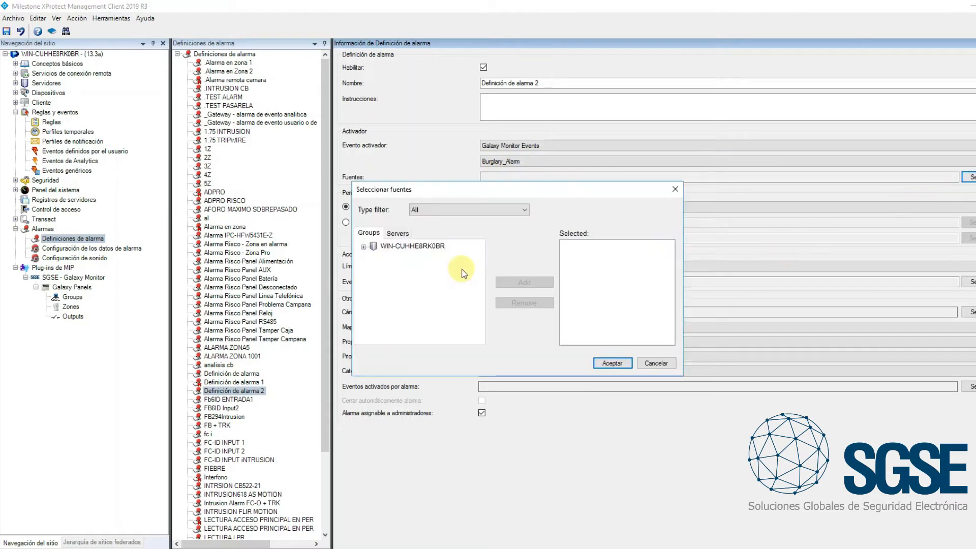
click(397, 234)
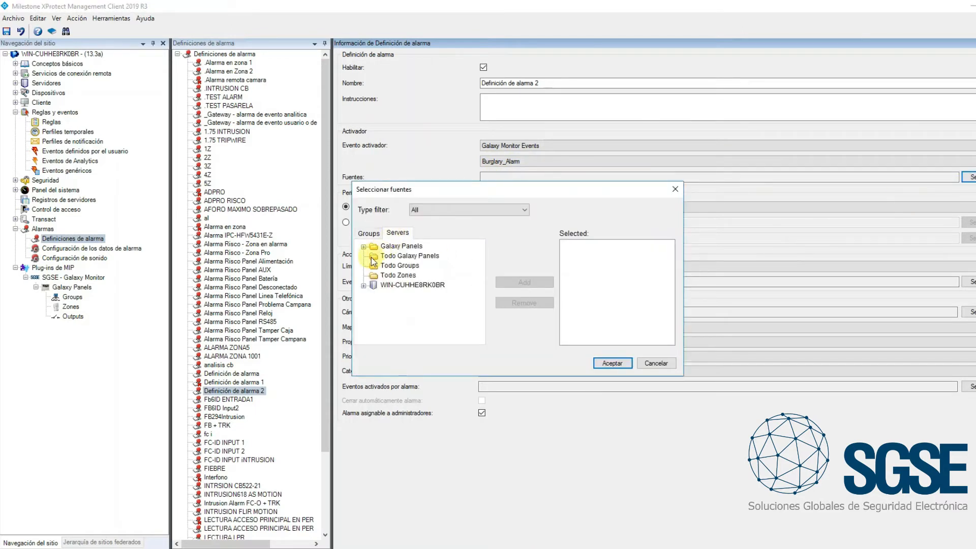
click(398, 275)
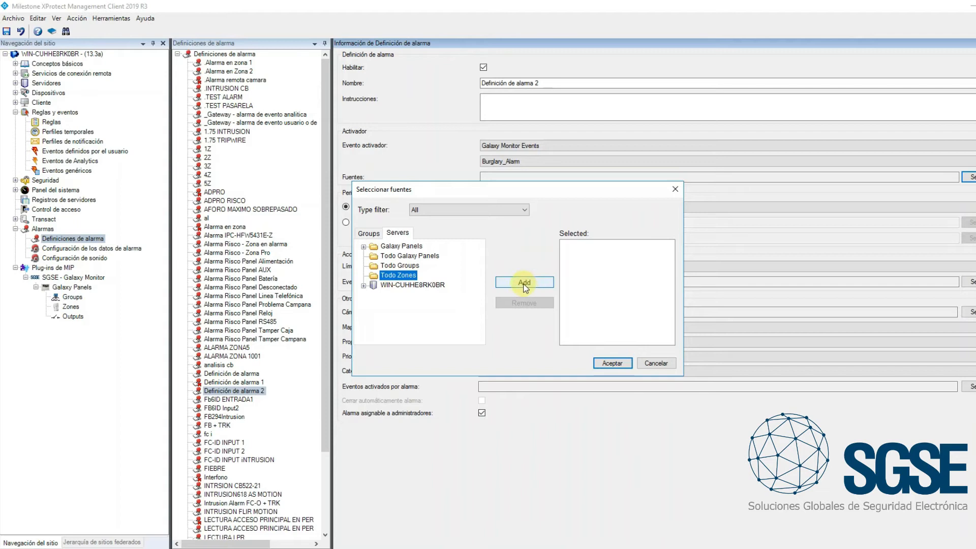
click(524, 283)
click(614, 362)
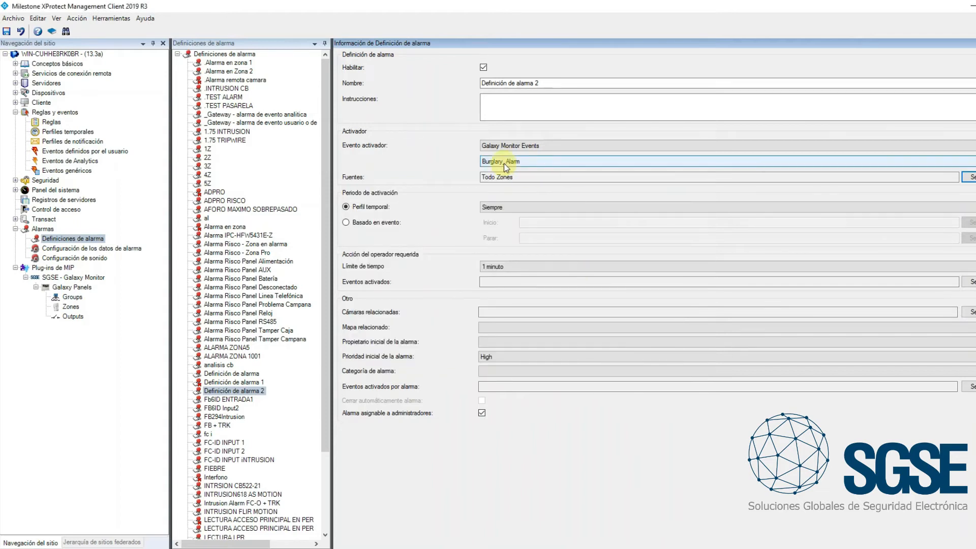
Name the alarm definition ALARMA EN EL PANEL GALAXY and save it
drag(542, 83, 431, 90)
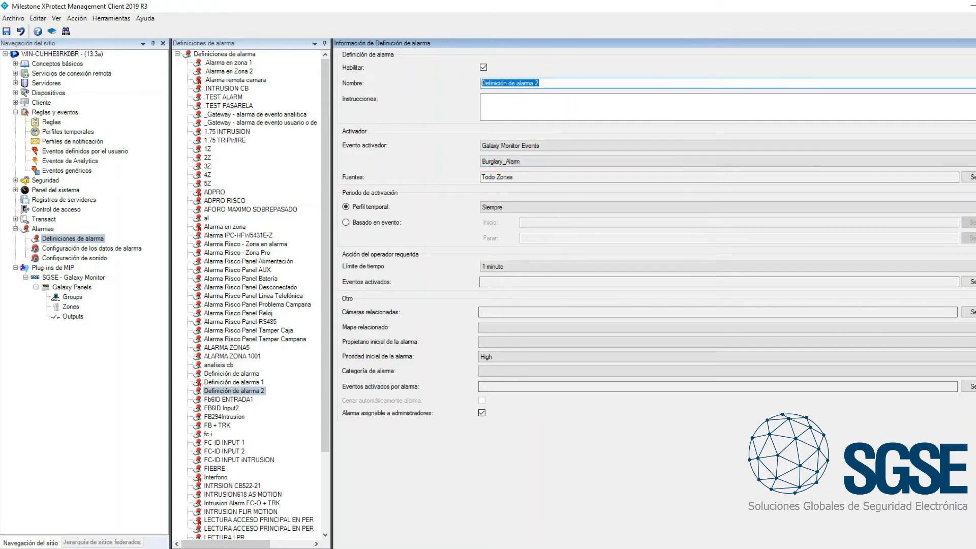
text(ALARMA EN EL PANEL GALAXY)
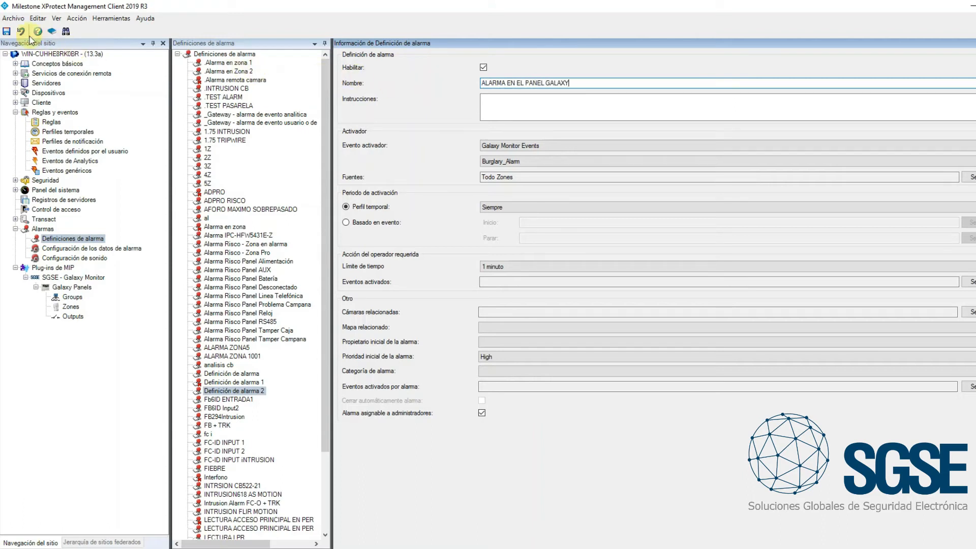
click(8, 33)
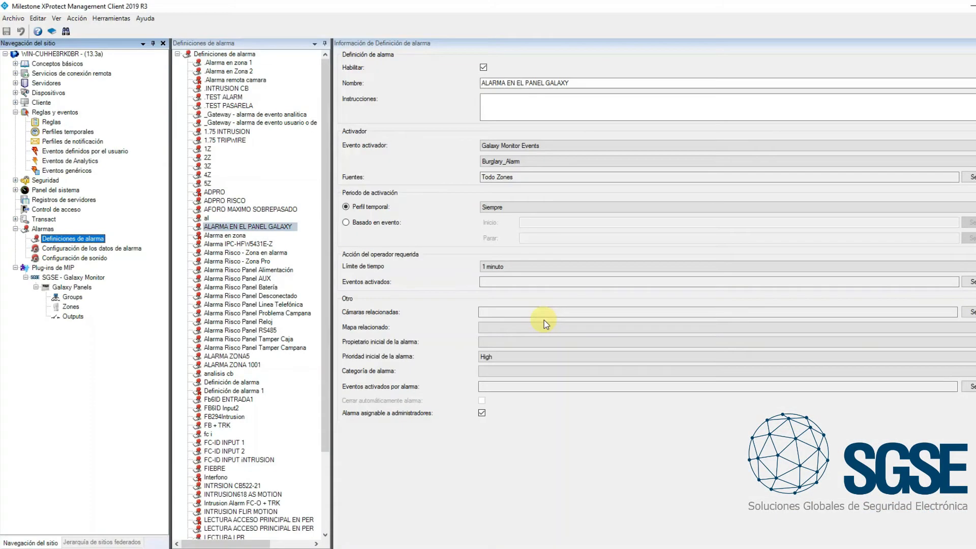
Add another alarm definition and name it Alarma en la entrada
right_click(299, 152)
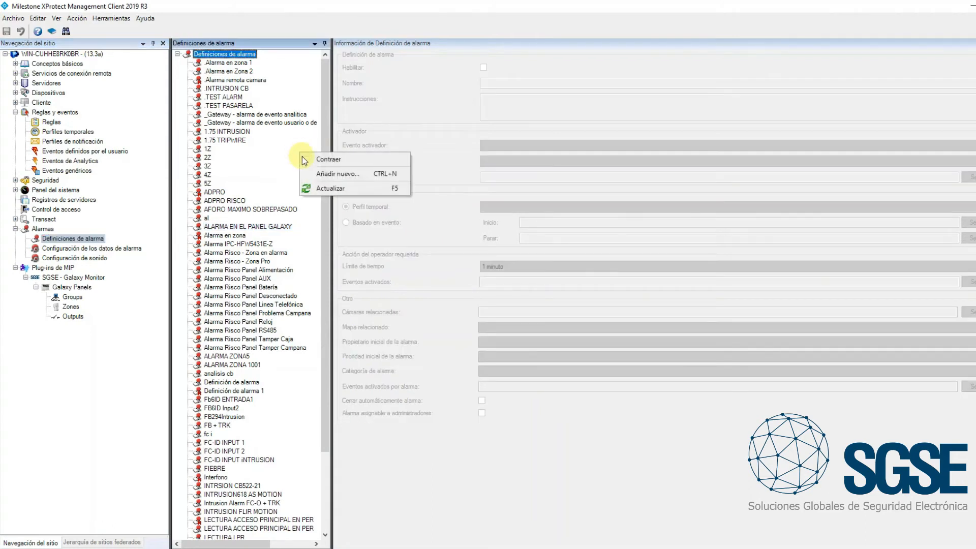
click(320, 172)
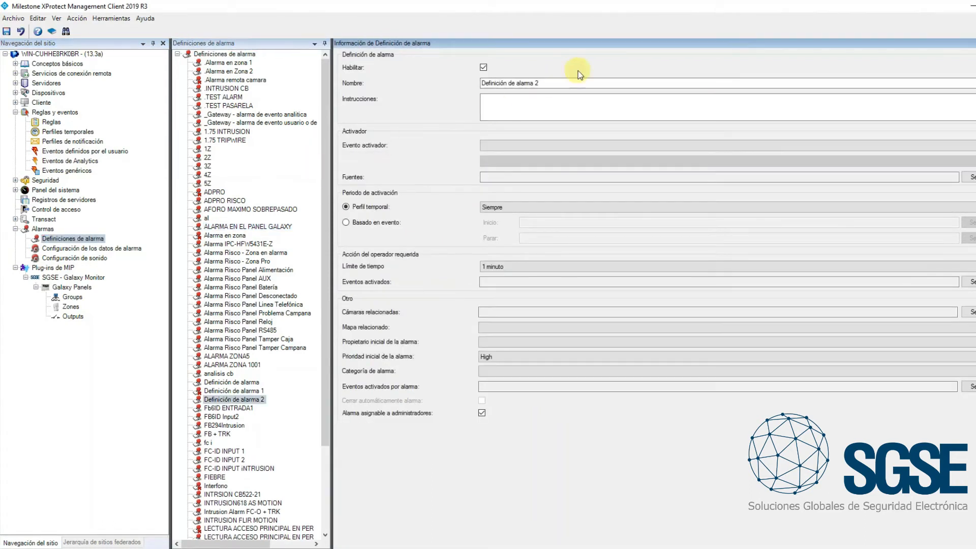
drag(555, 82, 458, 84)
text(Alarma en la entrad)
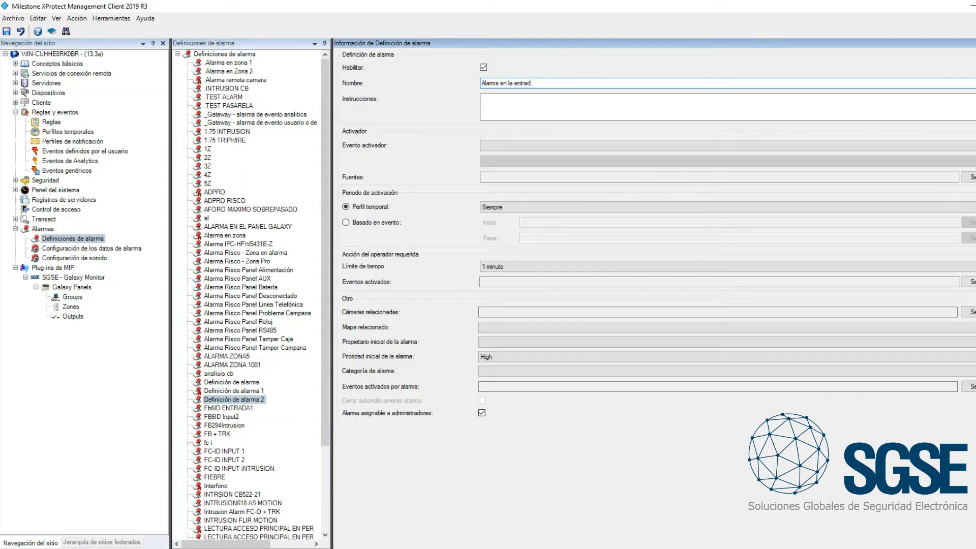
Set the triggering event of Alarma en la entrada to Burglary_Alarm in the Galaxy Monitor Events category
click(531, 145)
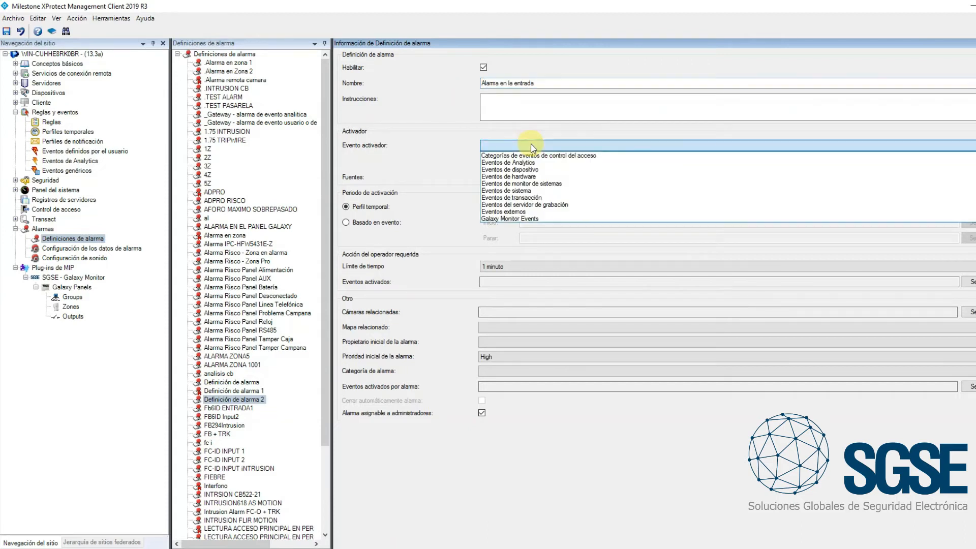
click(511, 220)
click(492, 161)
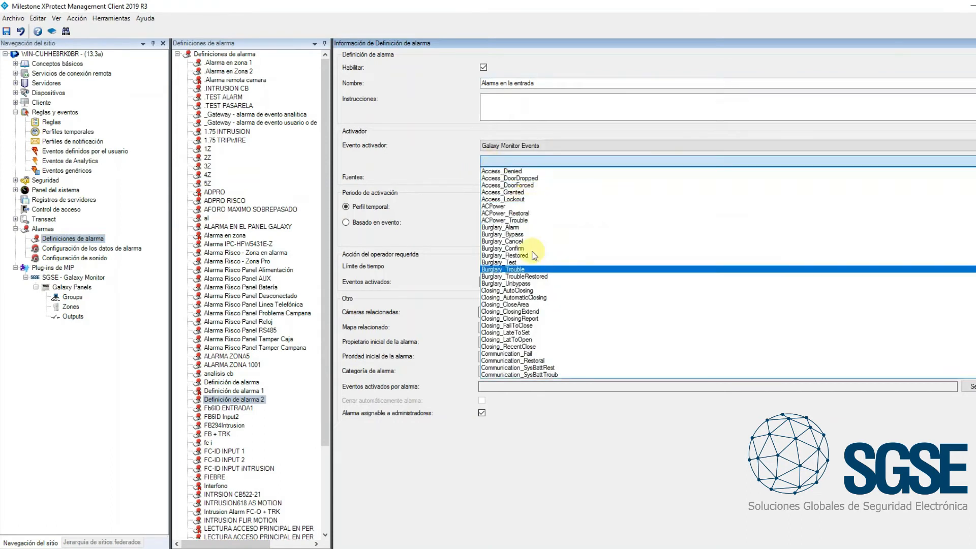
click(510, 227)
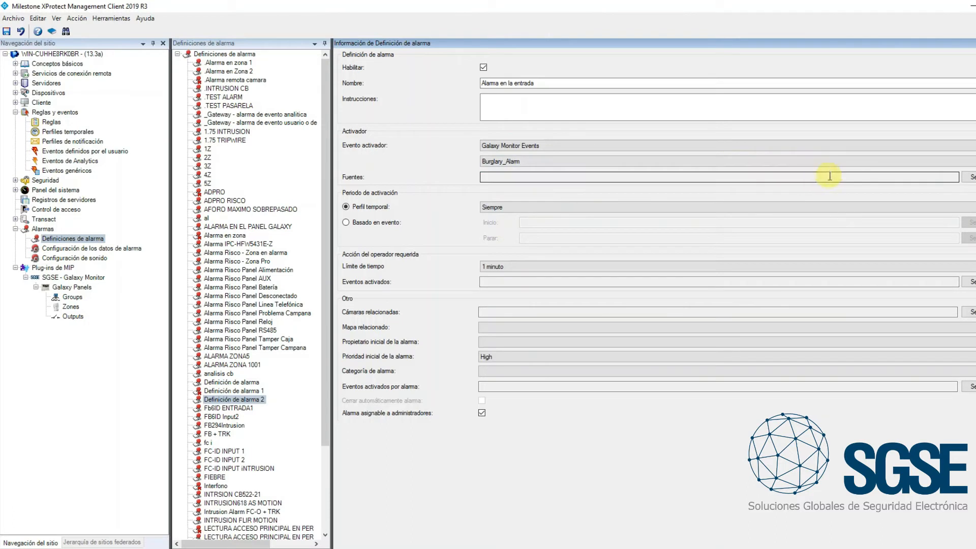
Choose zone 1001 of the Galaxy Dimension 520 SAT panel as the alarm definition's source
click(971, 177)
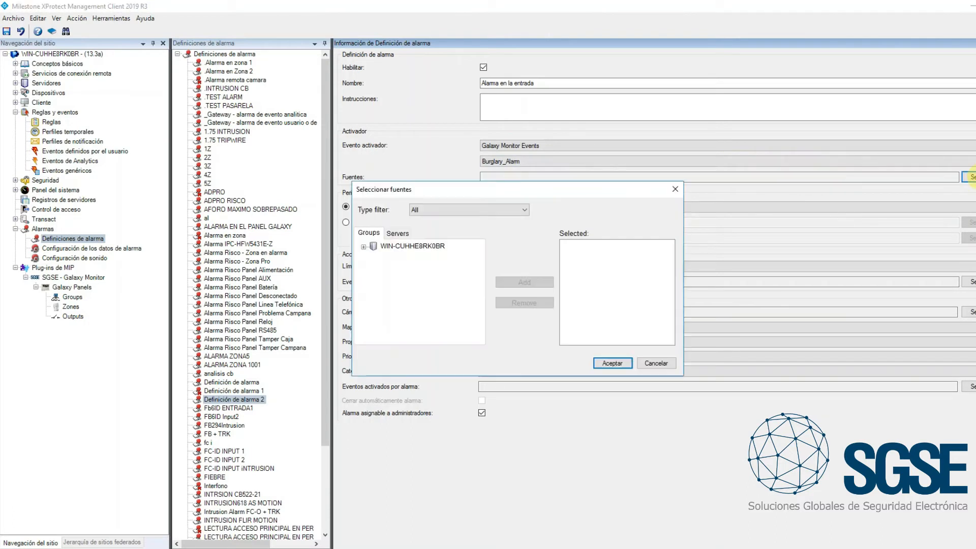
click(401, 237)
click(364, 246)
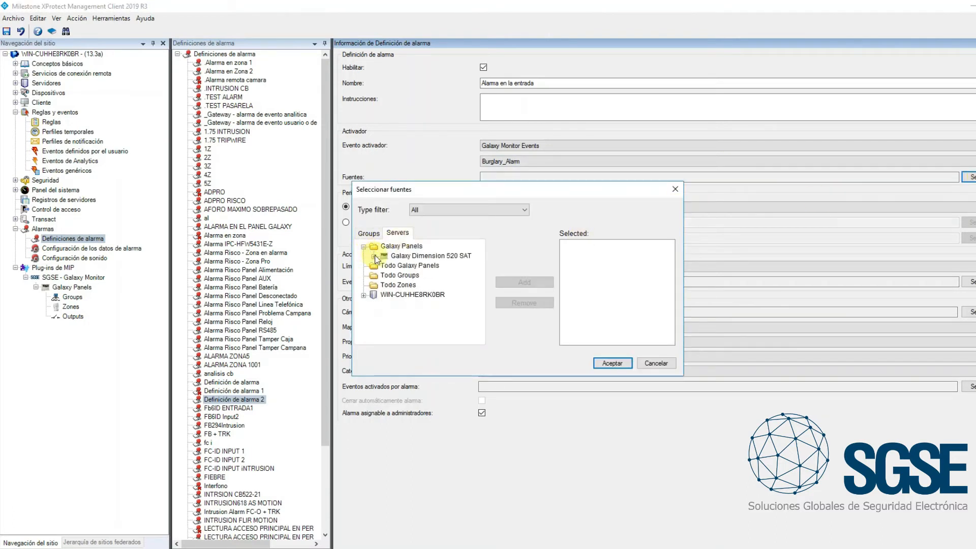
click(374, 256)
click(390, 266)
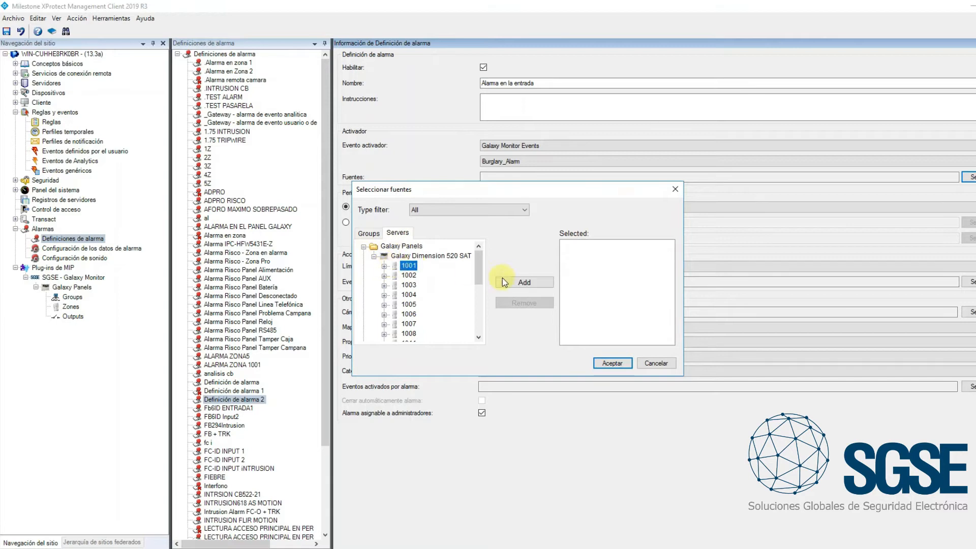
click(505, 282)
click(615, 362)
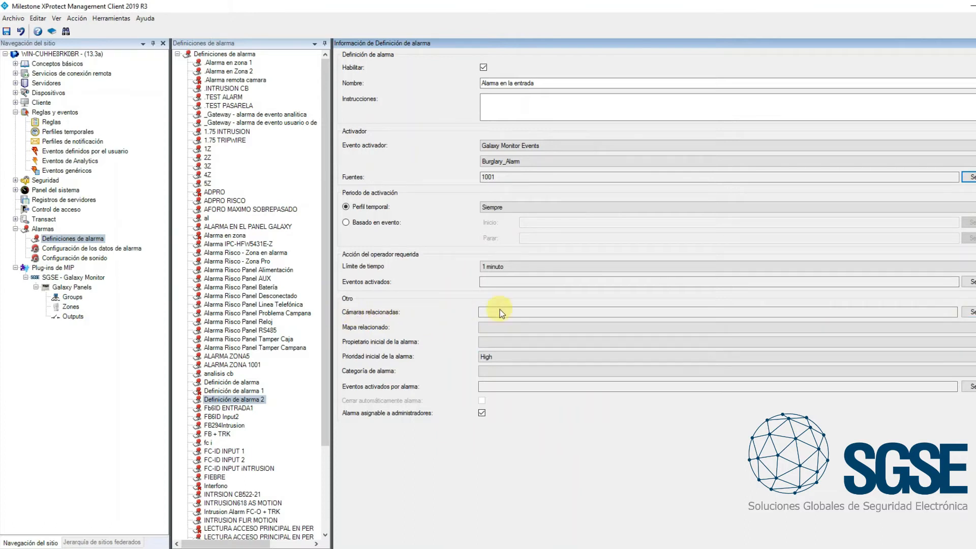
Assign the UNIVIEW IPC6222ER-X30P-B camera from Default Group as the alarm's related camera and save the definition
click(969, 311)
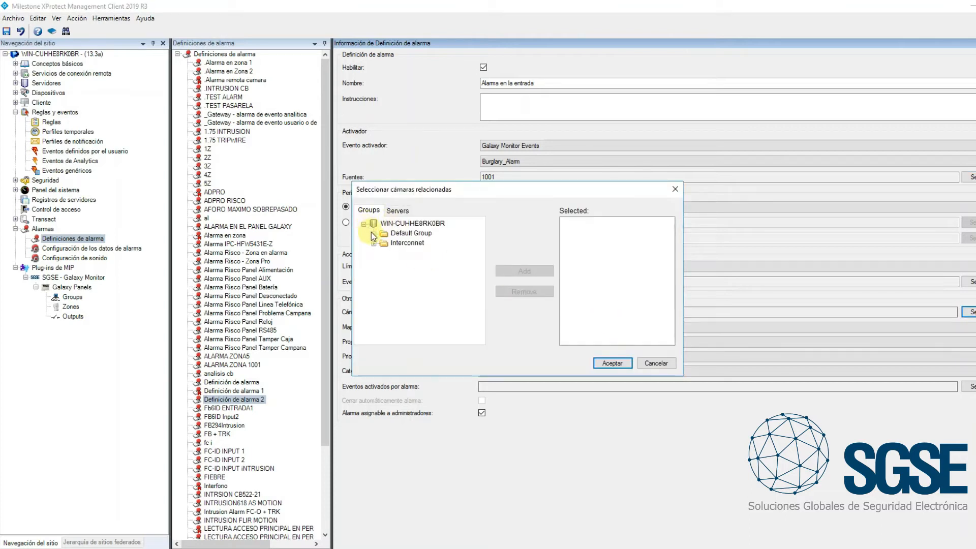
click(374, 234)
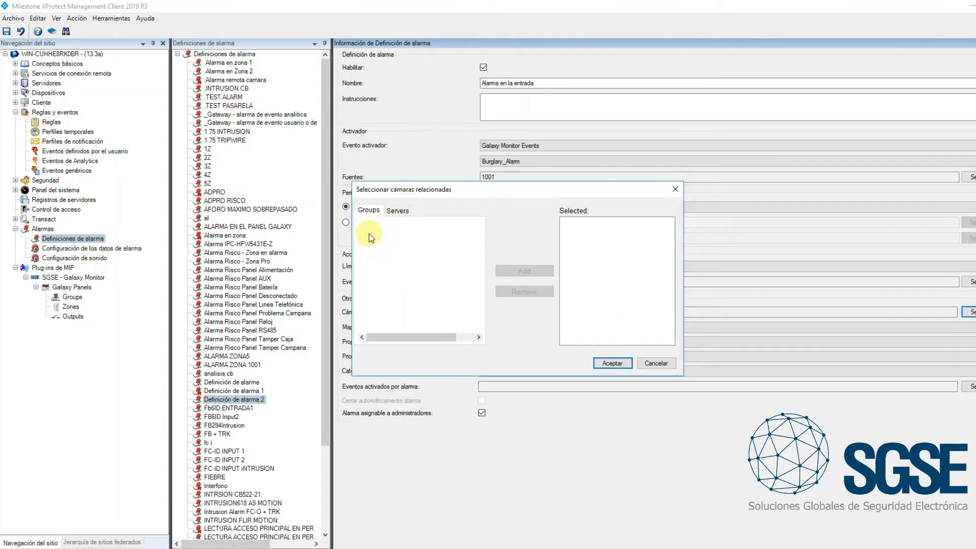
click(373, 234)
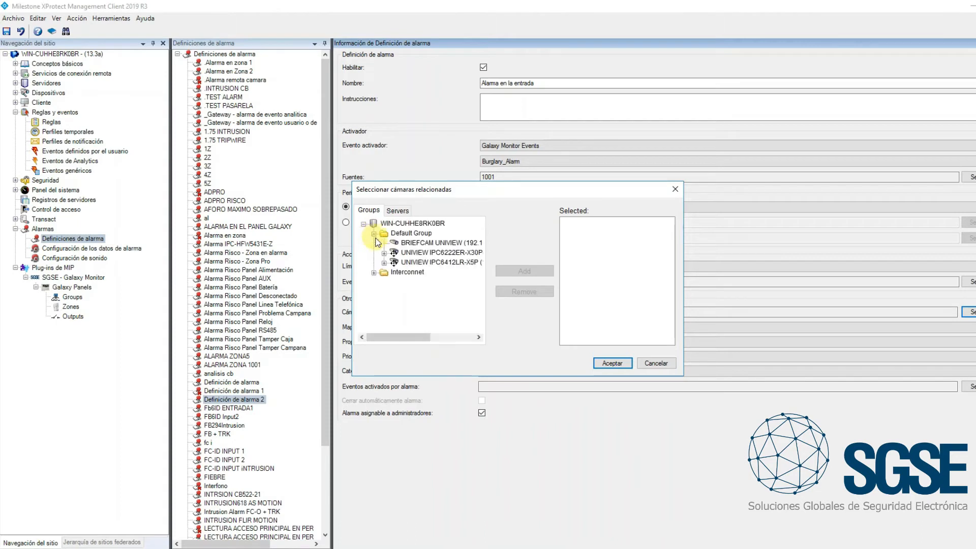
click(413, 257)
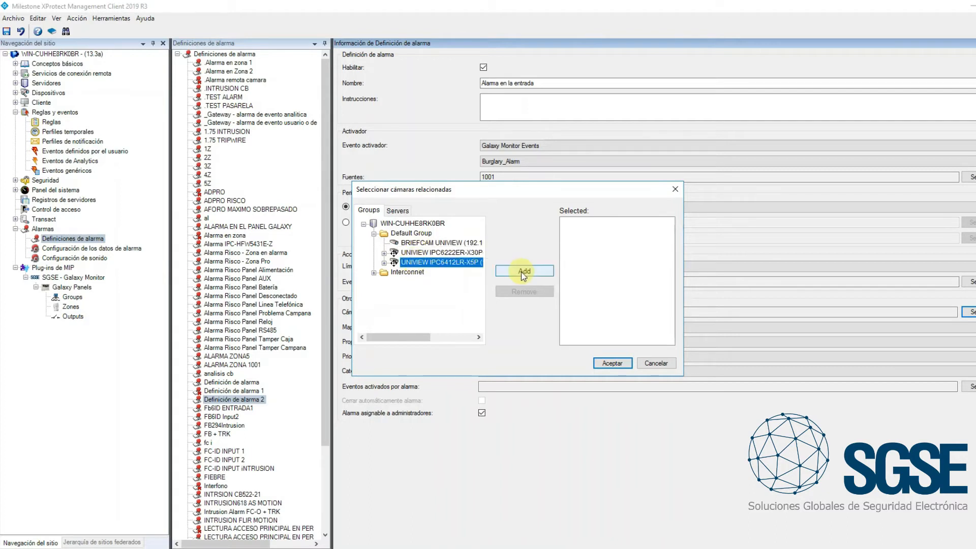
click(517, 274)
click(613, 362)
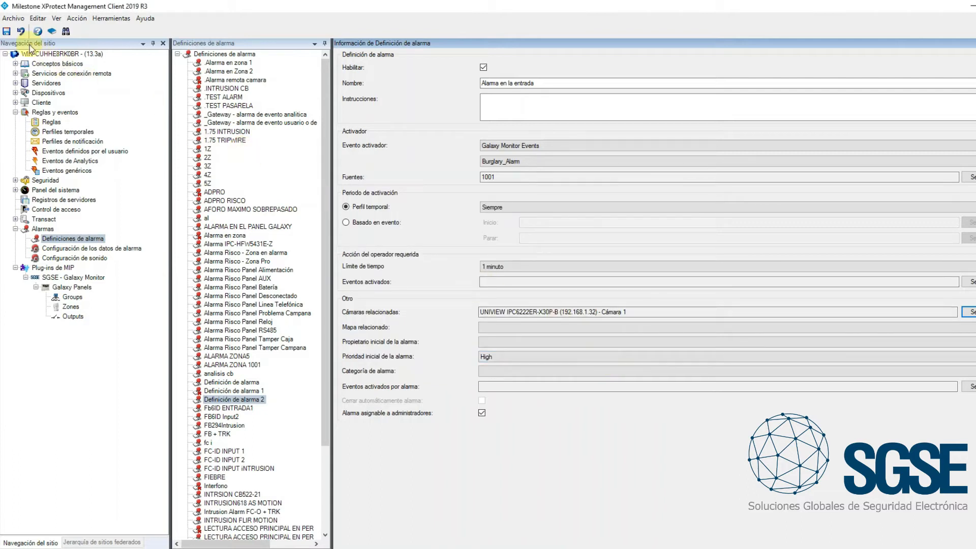
click(7, 31)
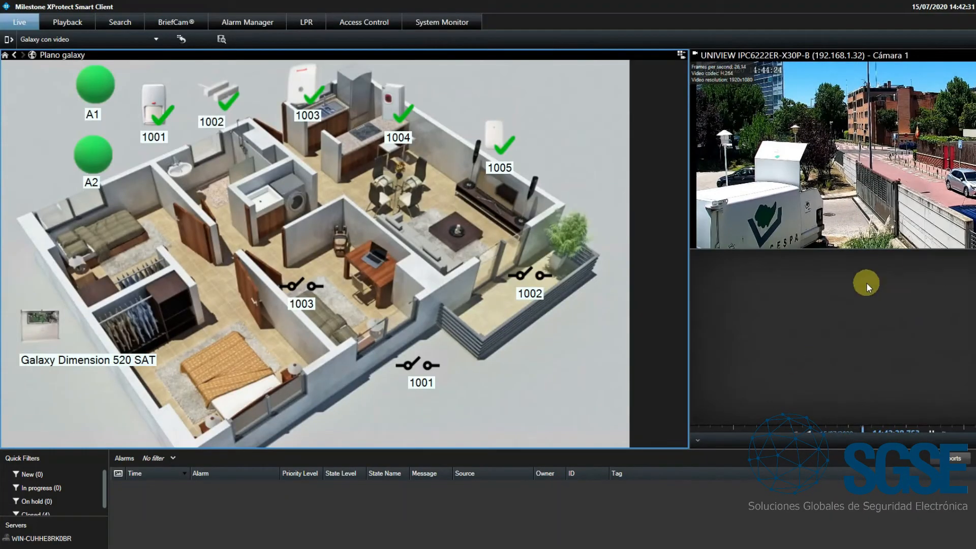
In XProtect Smart Client, set group A1 on the Galaxy map and select the Alarma en la entrada alarm
right_click(104, 93)
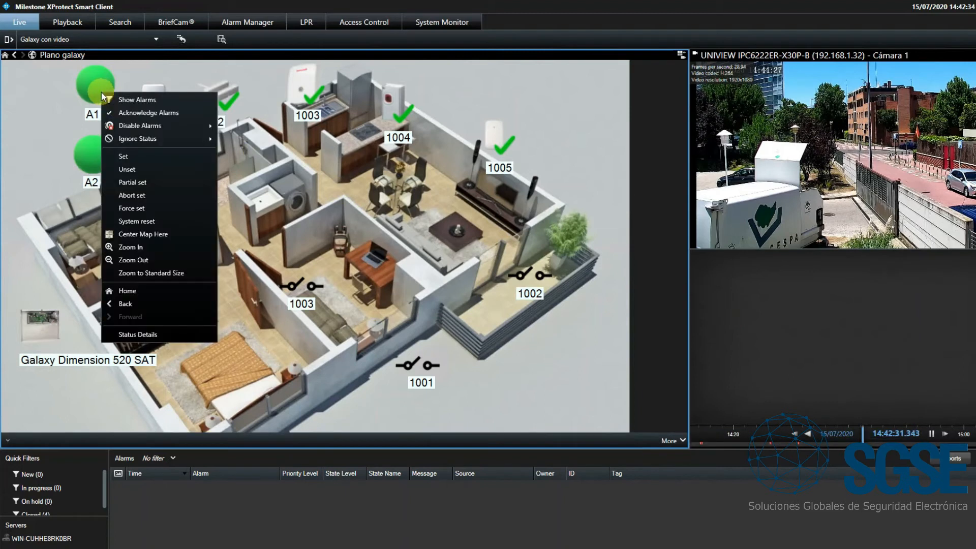
click(147, 157)
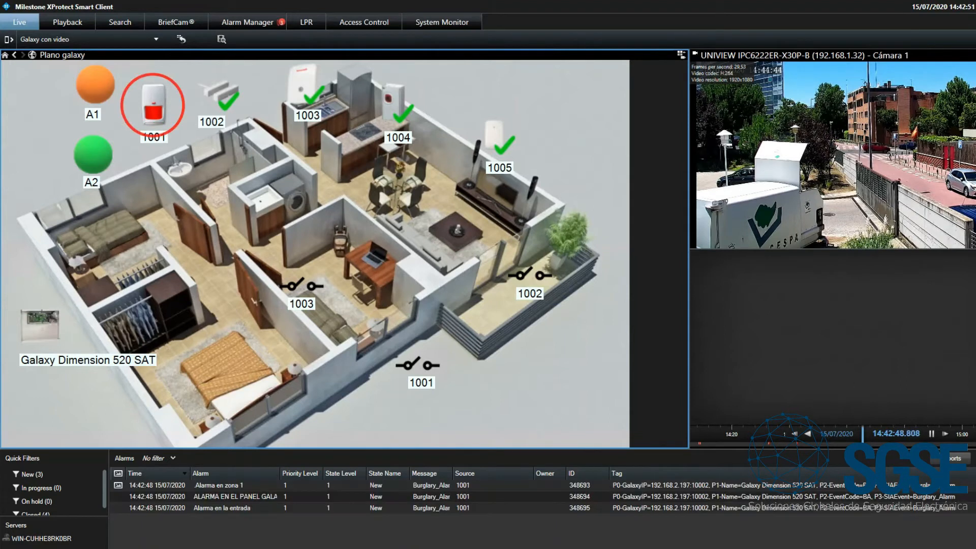
click(258, 509)
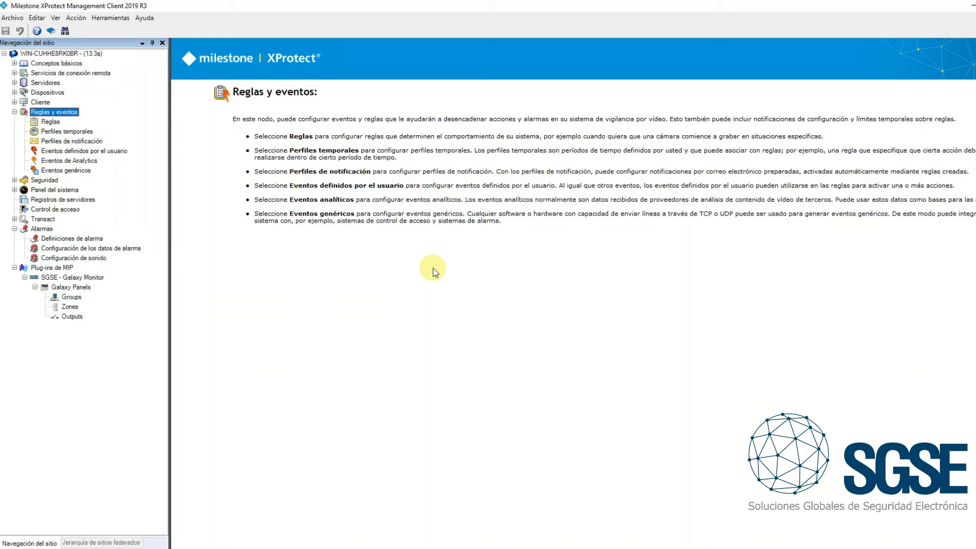
In XProtect Management Client, add a new rule that performs an action on the user-defined event .Evento demo
click(49, 122)
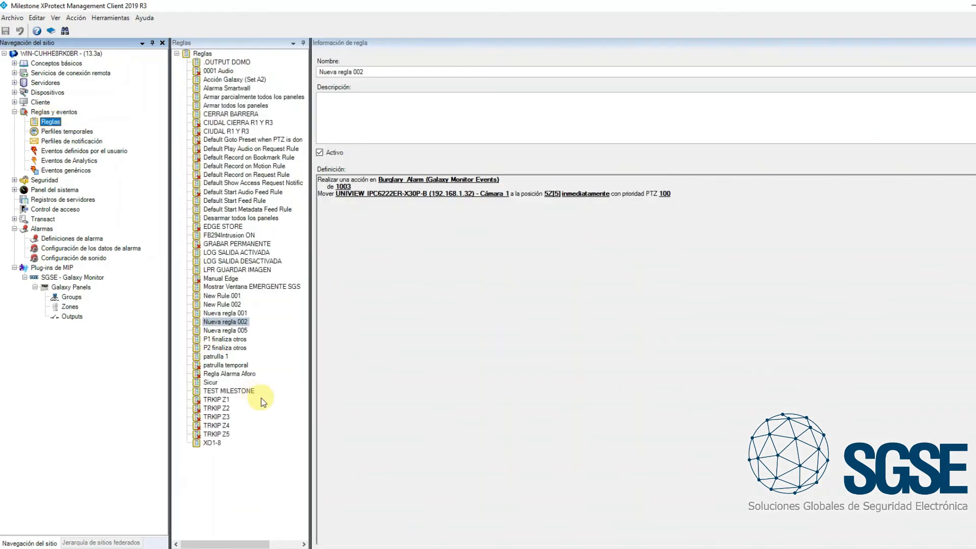
right_click(217, 465)
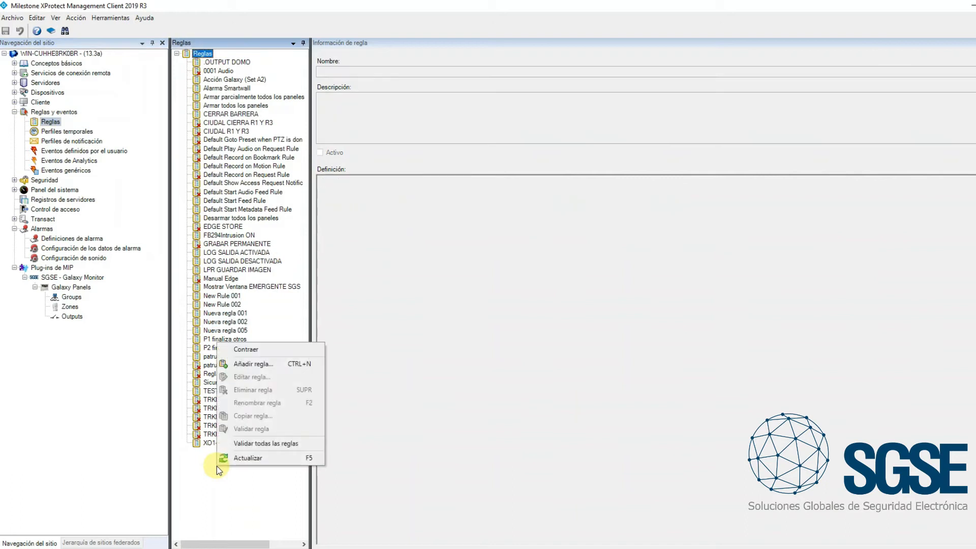
click(250, 363)
click(436, 326)
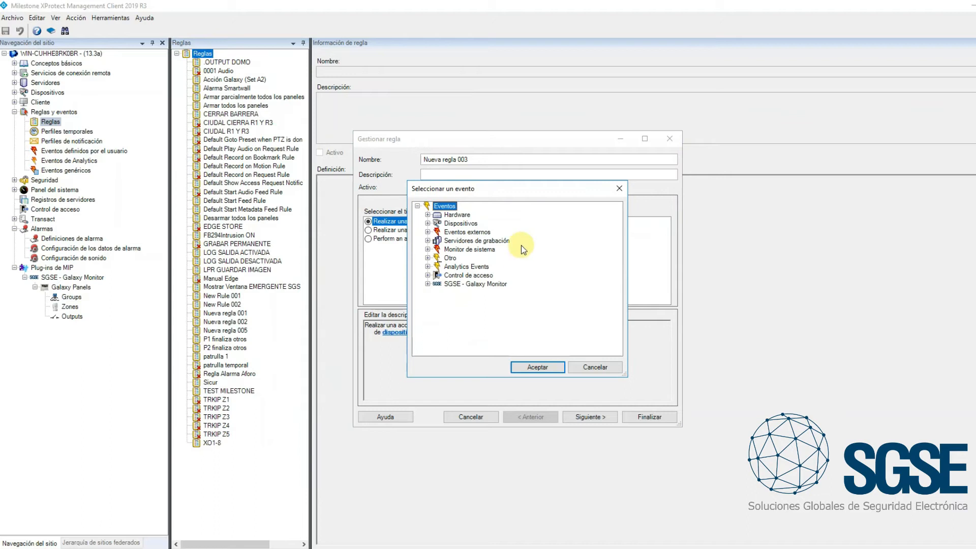
click(428, 232)
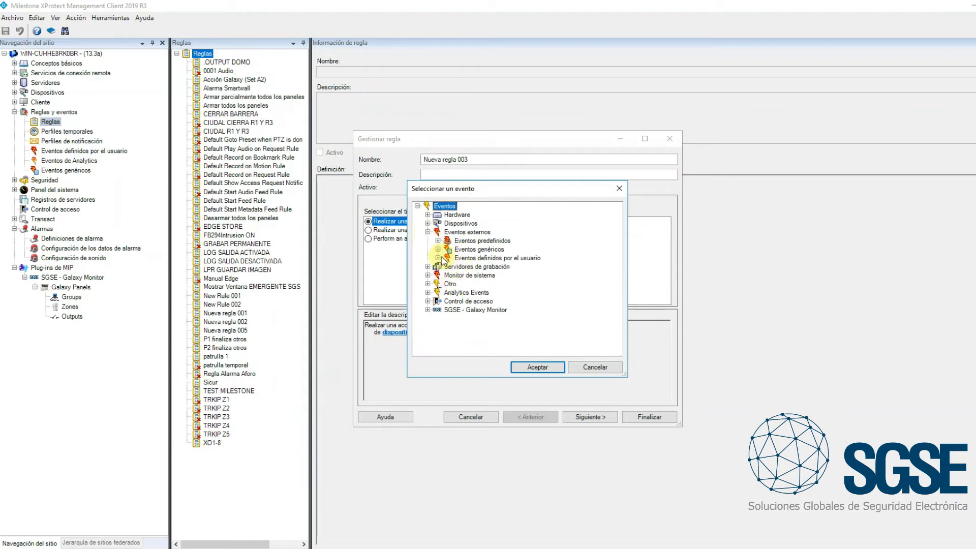
click(437, 258)
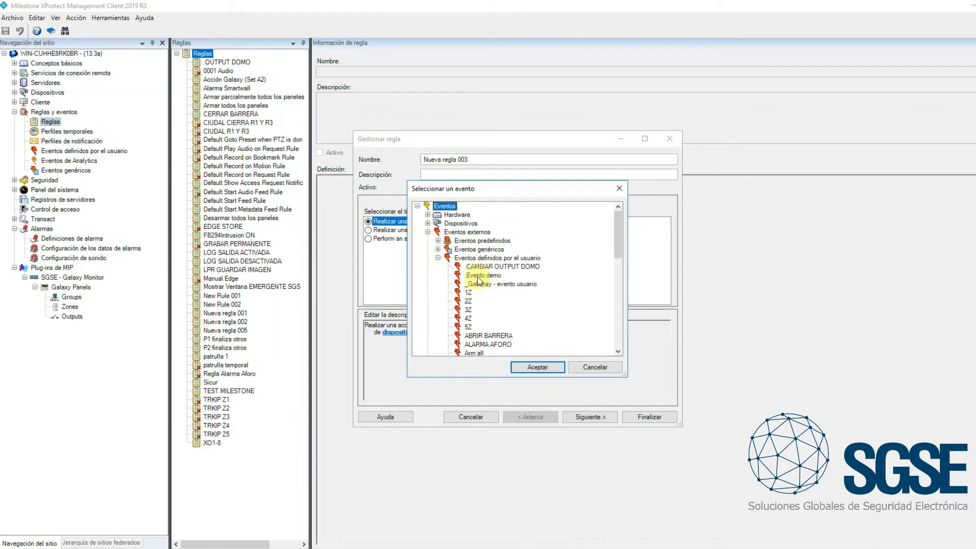
click(481, 276)
click(530, 365)
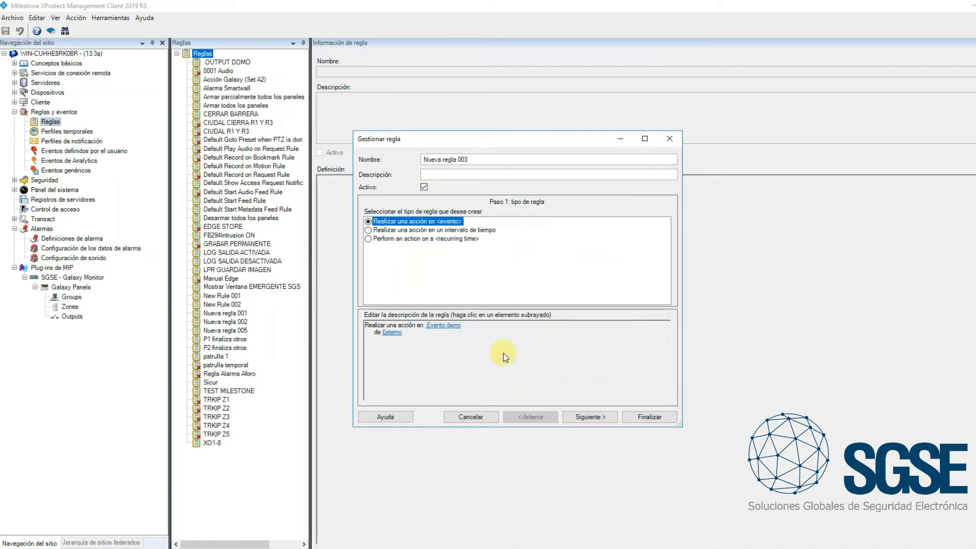
Advance the new rule to its actions stage and enlarge the action list around the Galaxy actions
click(596, 419)
click(595, 419)
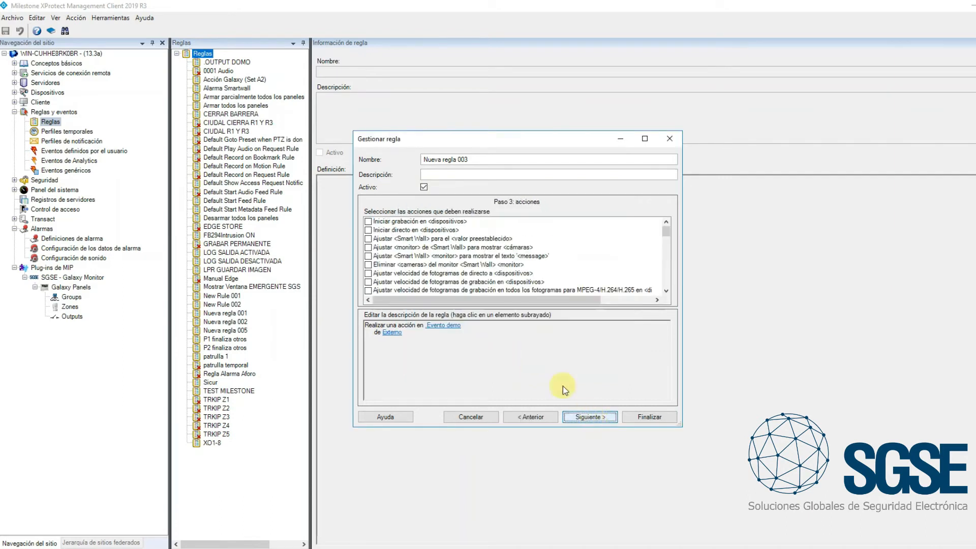
drag(576, 133, 570, 53)
drag(670, 170, 665, 233)
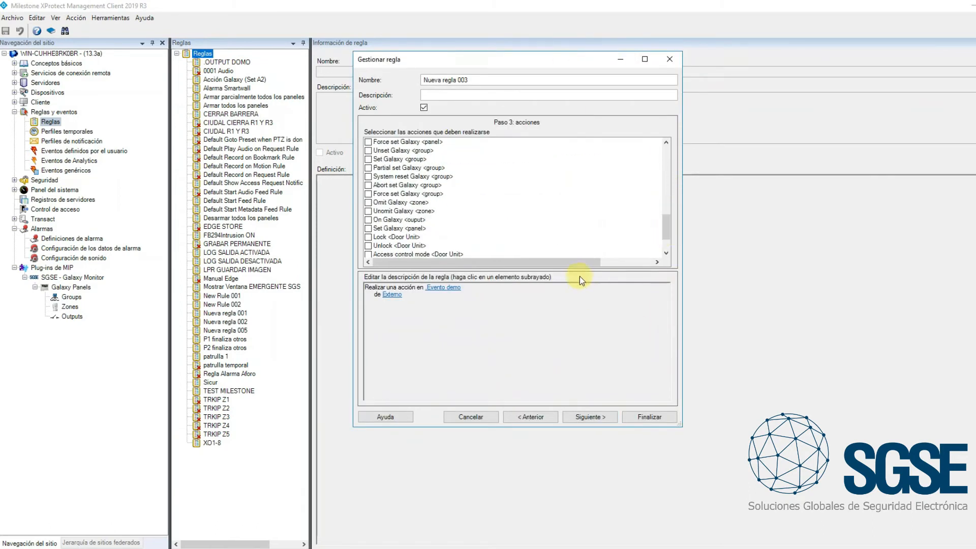
drag(581, 271, 584, 319)
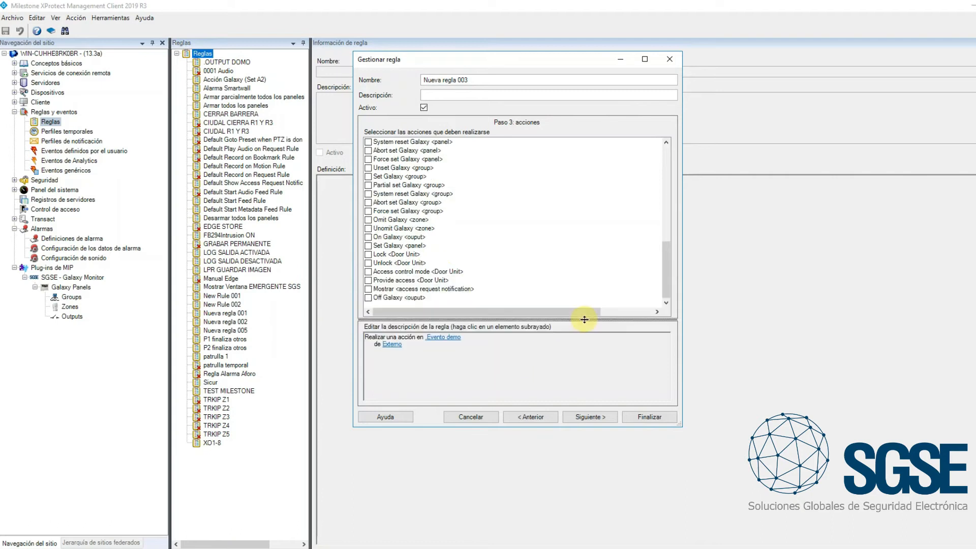
Examine the Galaxy actions the rule can run on panels, groups and zones, including unset, set, omit and unomit
click(664, 141)
click(665, 143)
click(664, 144)
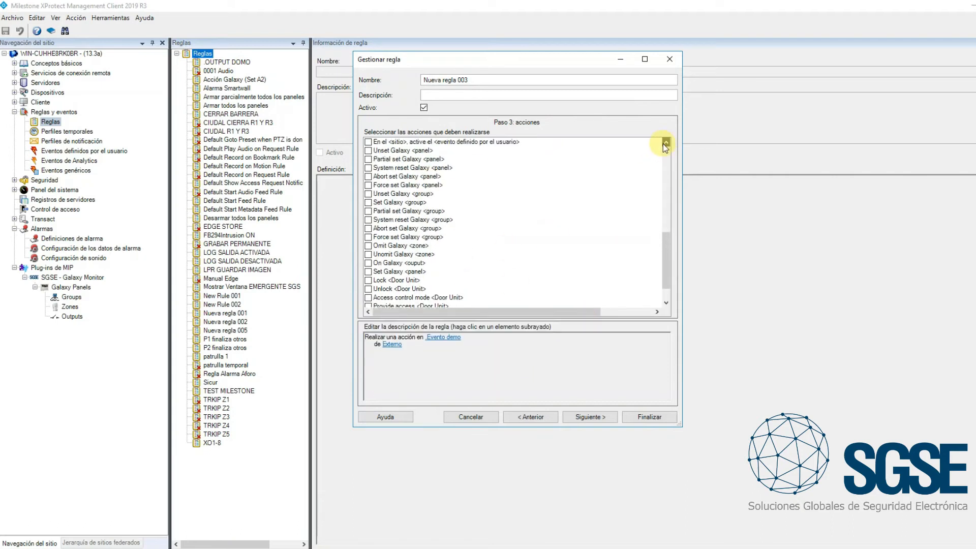
click(408, 150)
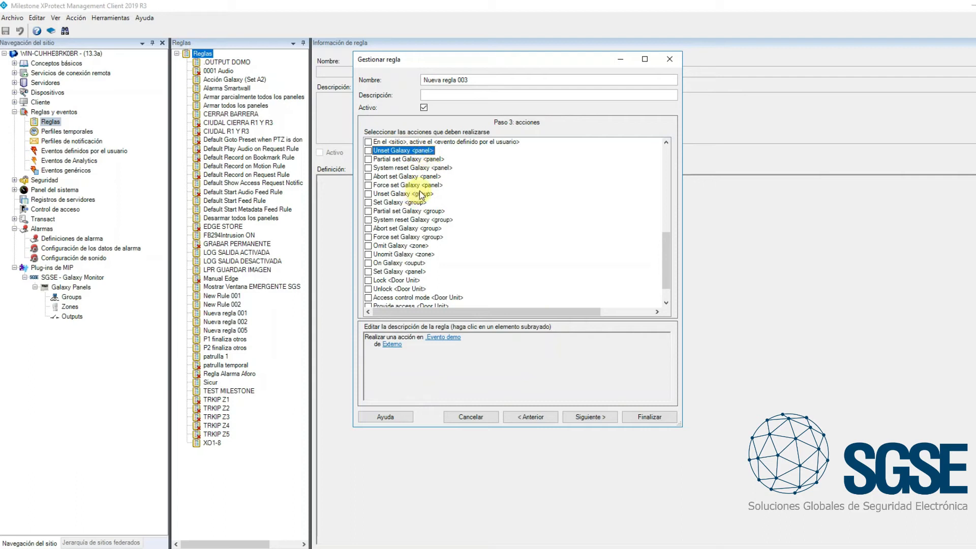
click(420, 194)
click(413, 202)
click(425, 193)
click(415, 202)
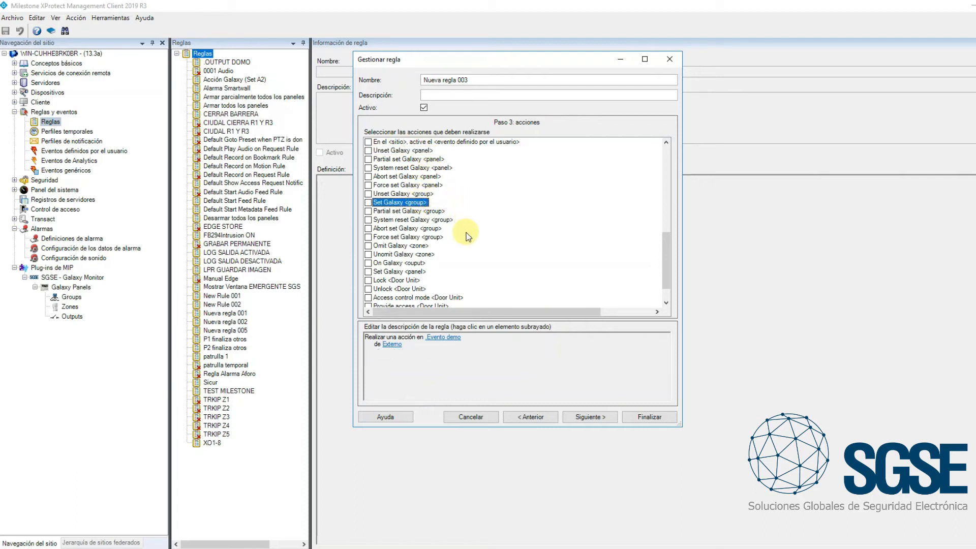
click(424, 254)
click(421, 247)
click(426, 254)
click(425, 254)
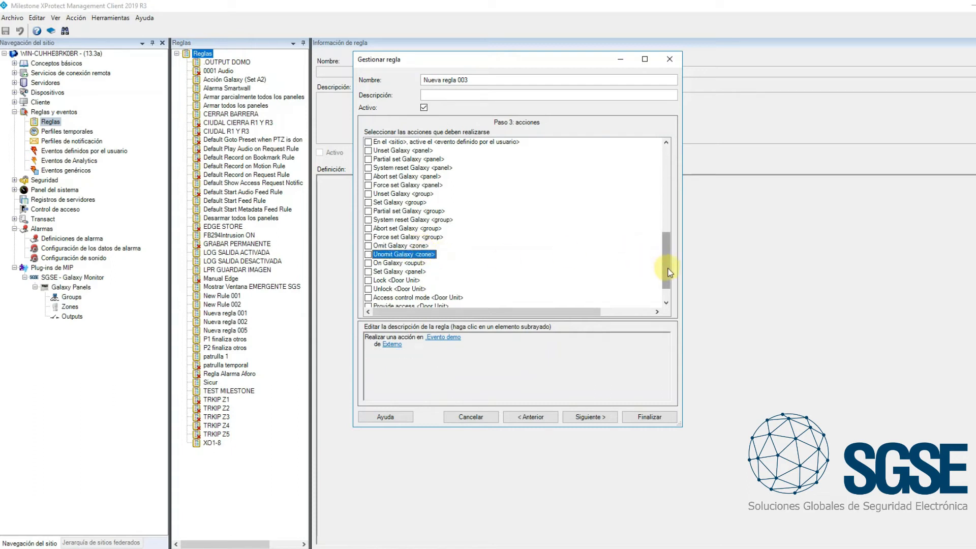
scroll(669, 273, down, 1)
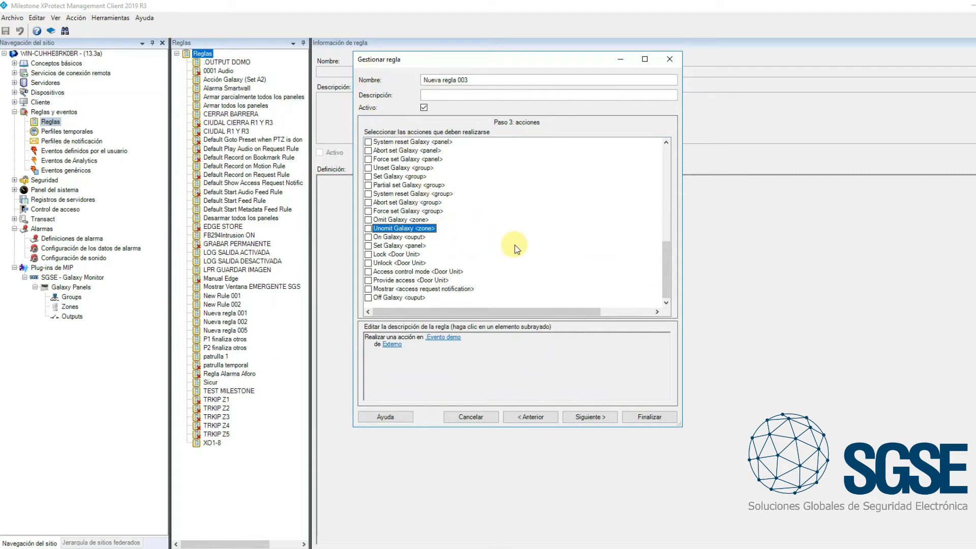
Add the On Galaxy output action to the rule and assign output 1002 of the Galaxy Dimension panel
click(399, 237)
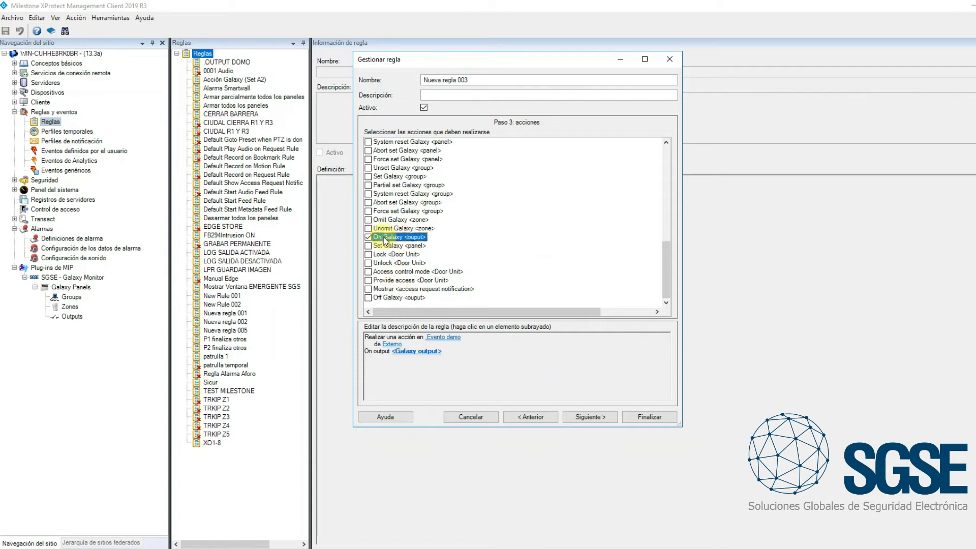
click(408, 300)
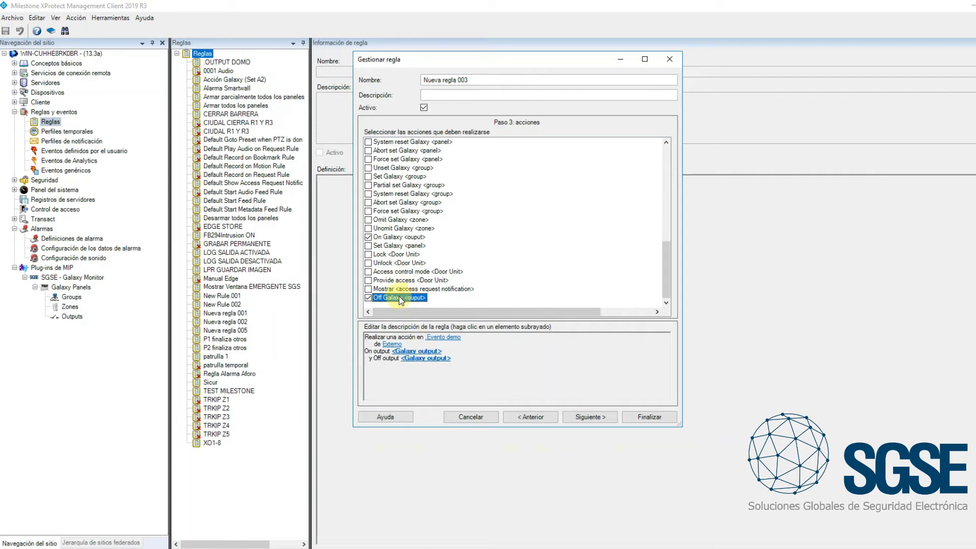
click(408, 299)
click(425, 352)
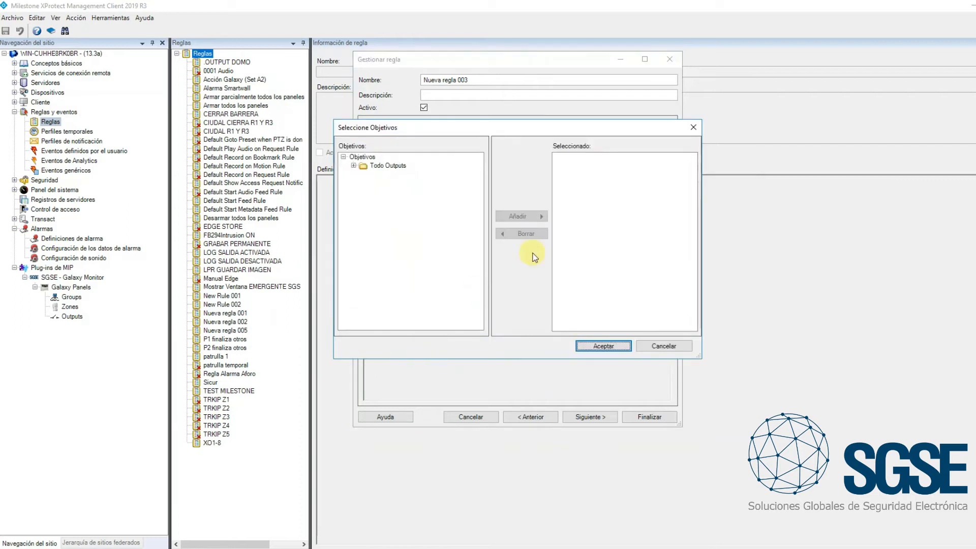
click(353, 166)
click(364, 174)
click(397, 191)
click(522, 216)
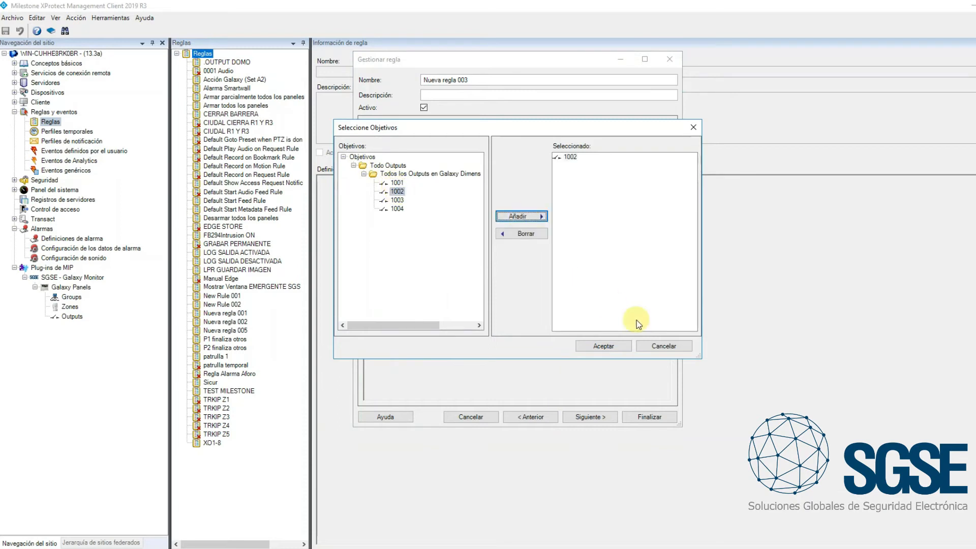
click(609, 346)
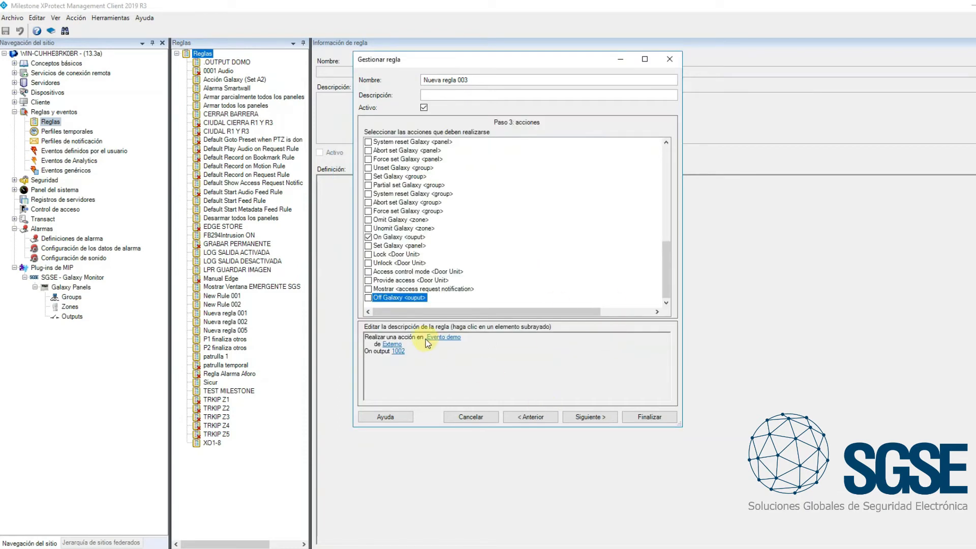
Name the rule "Activar salida 2 manualmente" and finish creating it
drag(473, 81, 395, 72)
text(Activar s)
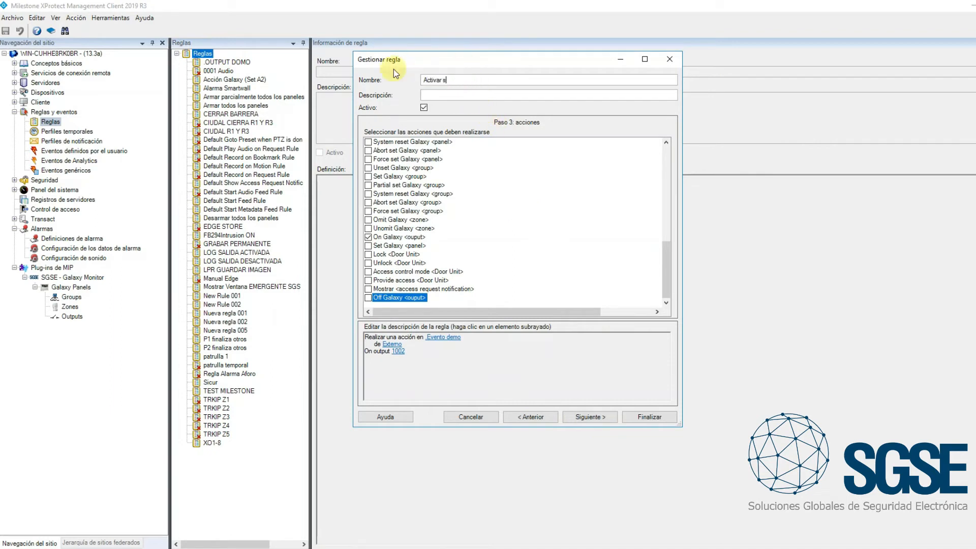
text(alida 2 manualmente)
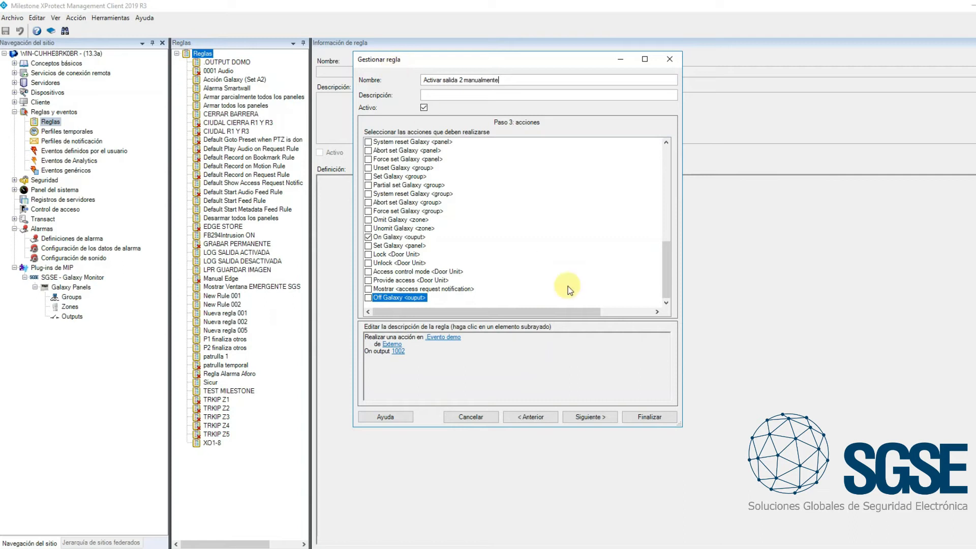
click(651, 418)
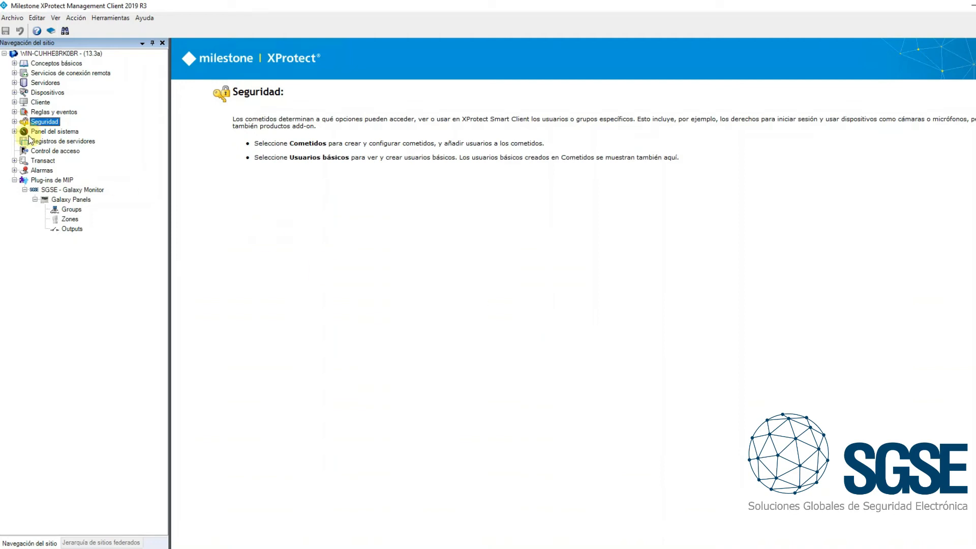
Open the MIP plug-in security settings of the USER role
click(14, 122)
click(53, 131)
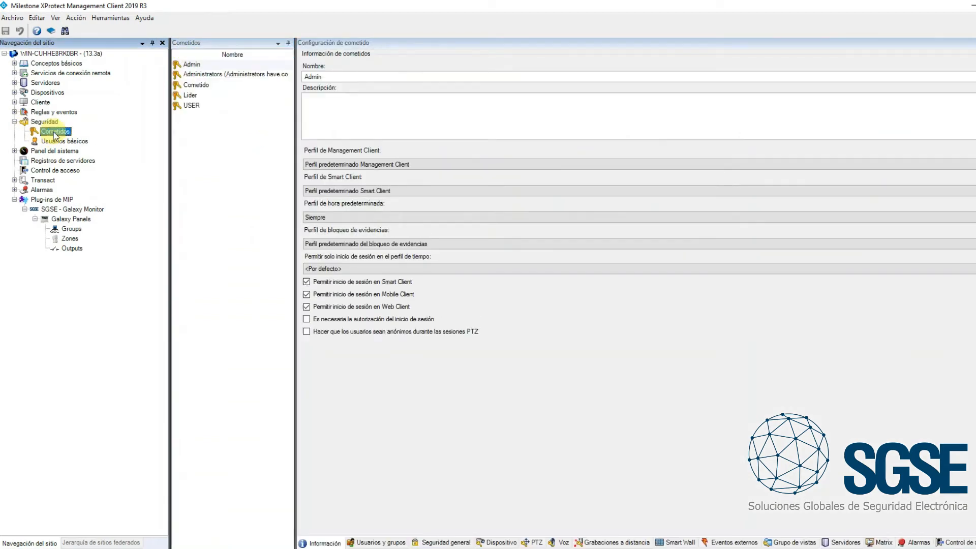
click(193, 106)
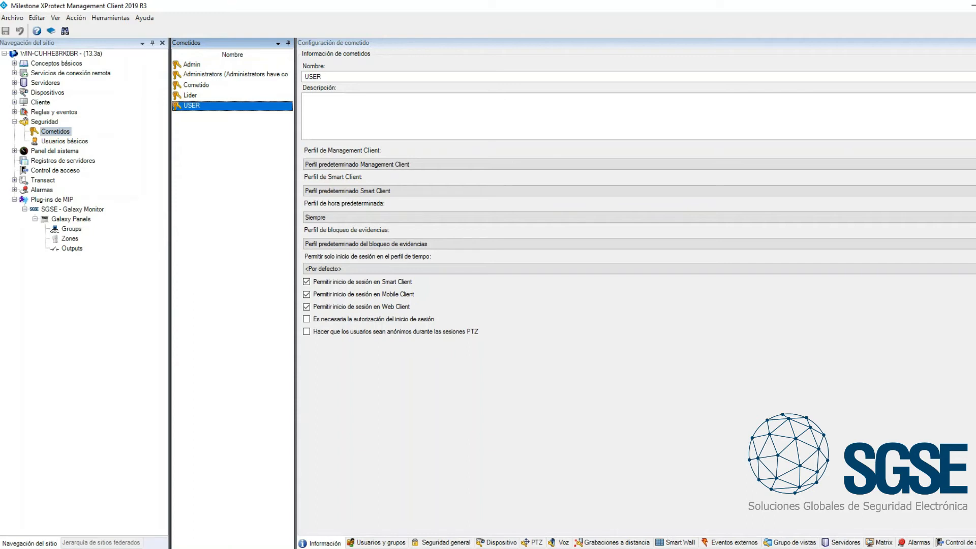
click(975, 543)
click(975, 543)
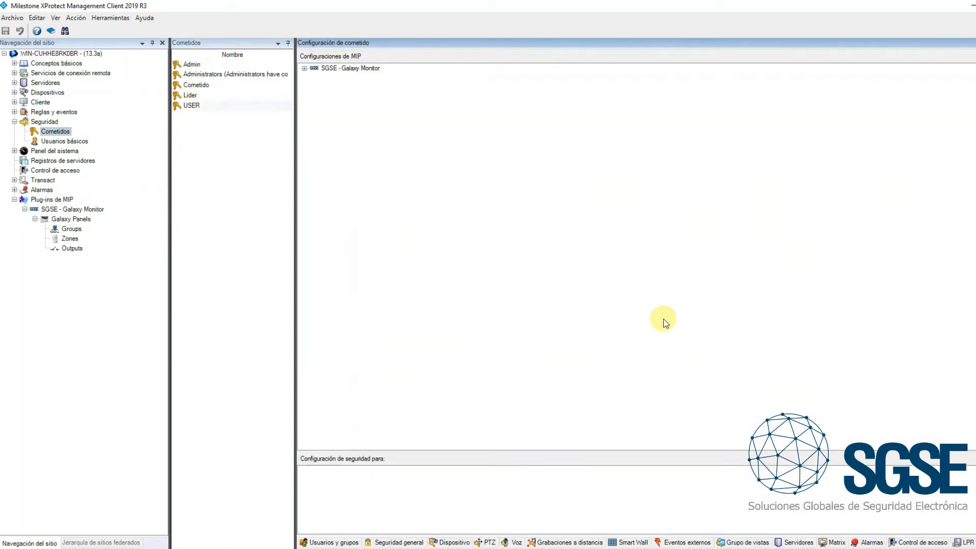
Expand the Galaxy Dimension 520 SAT elements and review the role's permissions for output 1001, zone 1001, group A1 and Zones
click(304, 68)
click(315, 77)
click(325, 86)
click(335, 94)
click(335, 120)
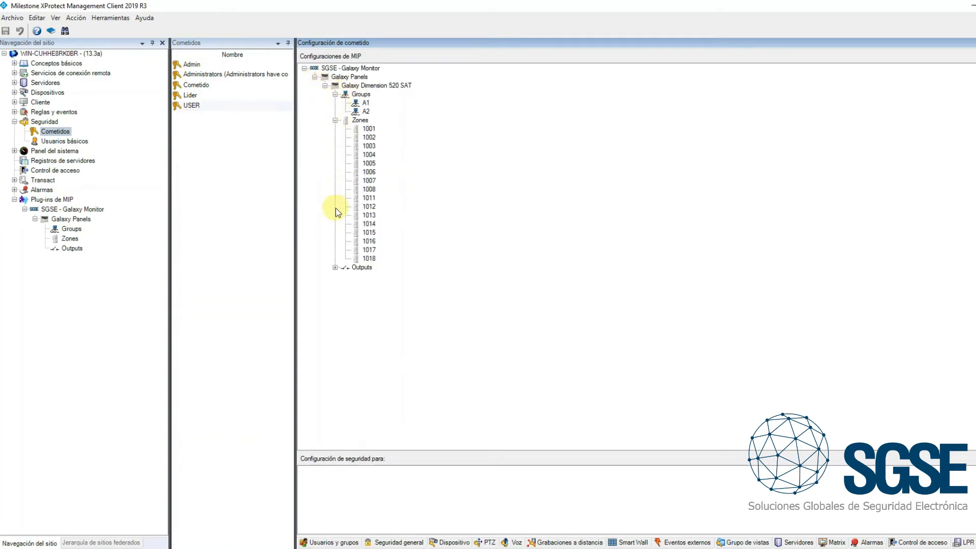
click(335, 268)
click(369, 276)
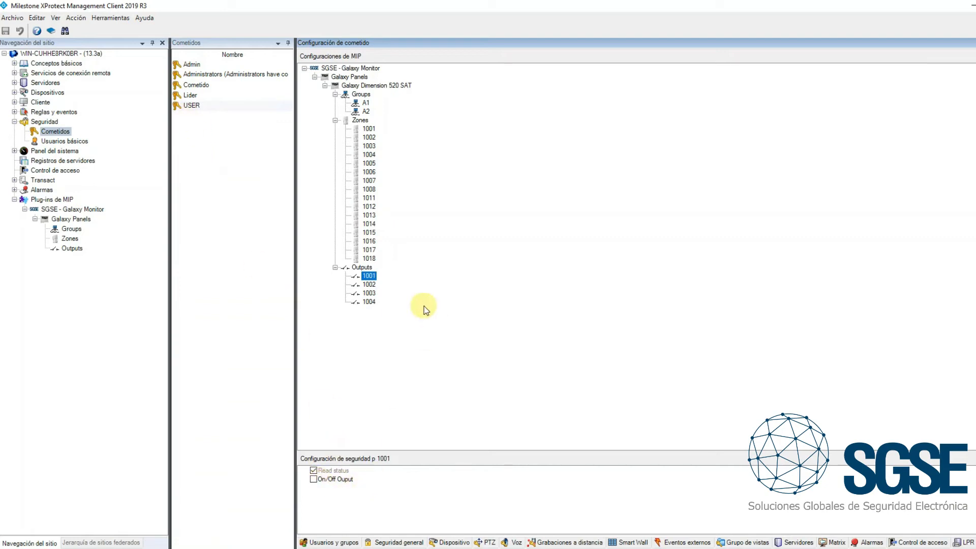
click(368, 129)
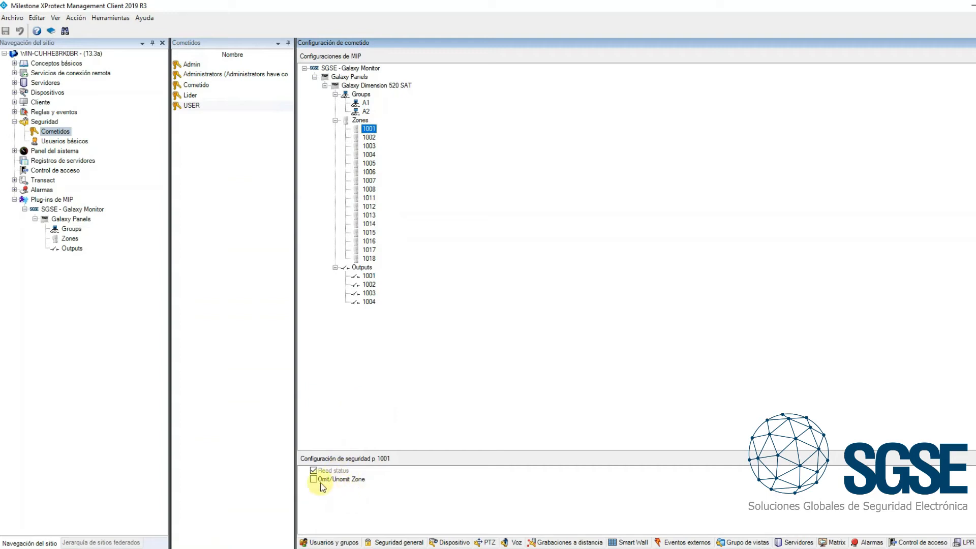
click(365, 103)
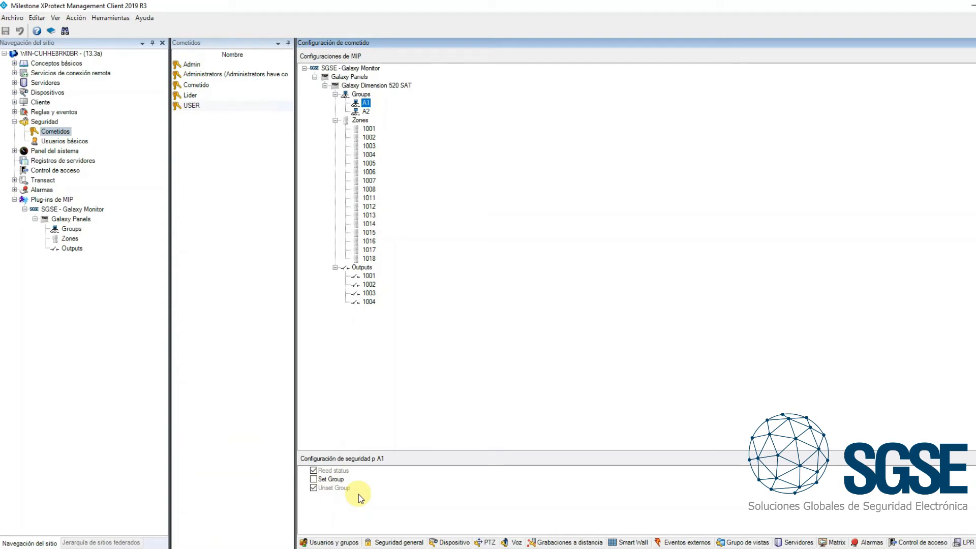
click(359, 120)
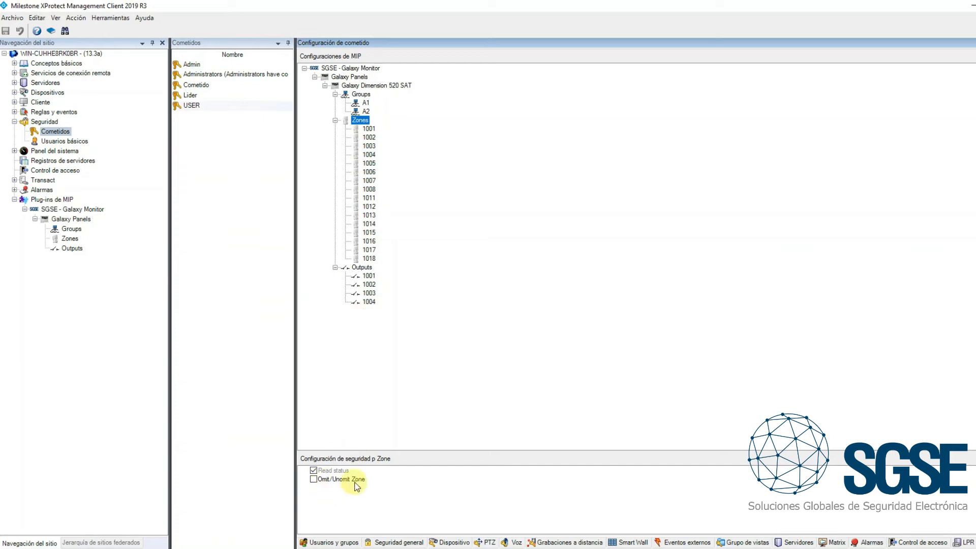
Toggle the USER role's Omit/Unomit Zone permission for zone 1001 and compare it with zone 1002
click(370, 130)
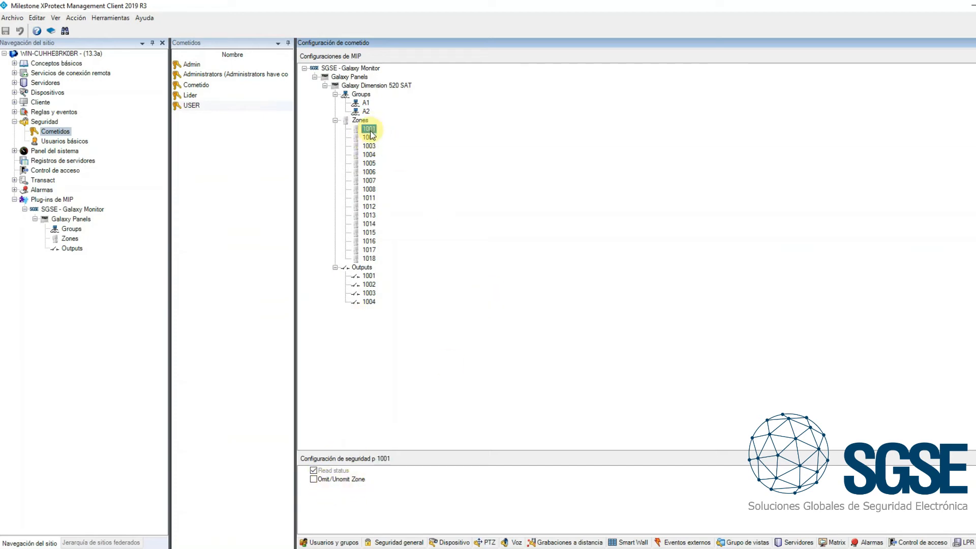
click(331, 480)
click(313, 480)
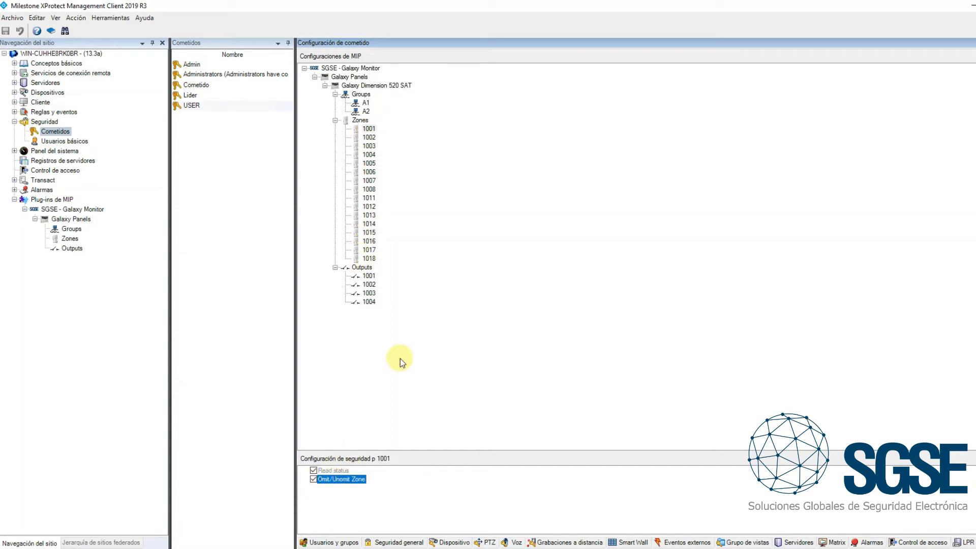
click(373, 139)
click(369, 130)
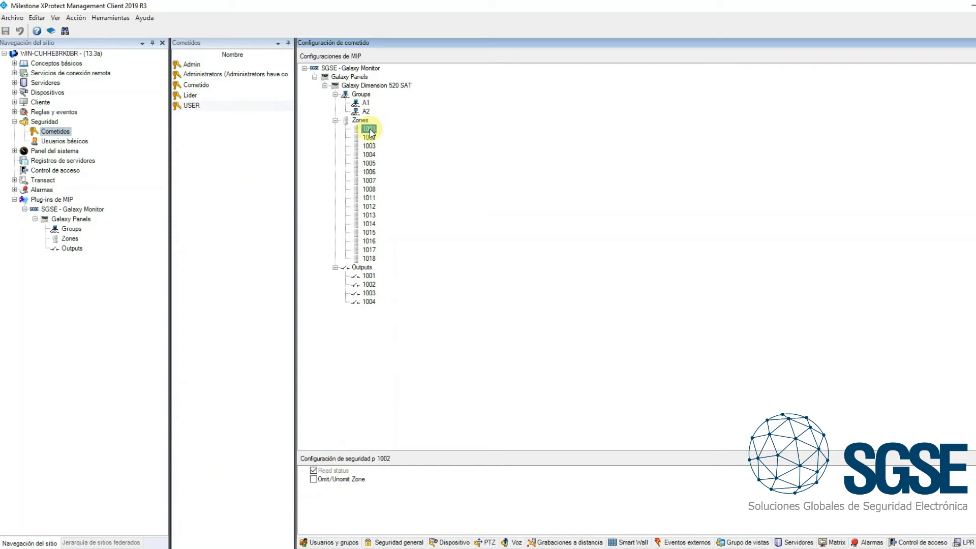
click(314, 481)
click(369, 137)
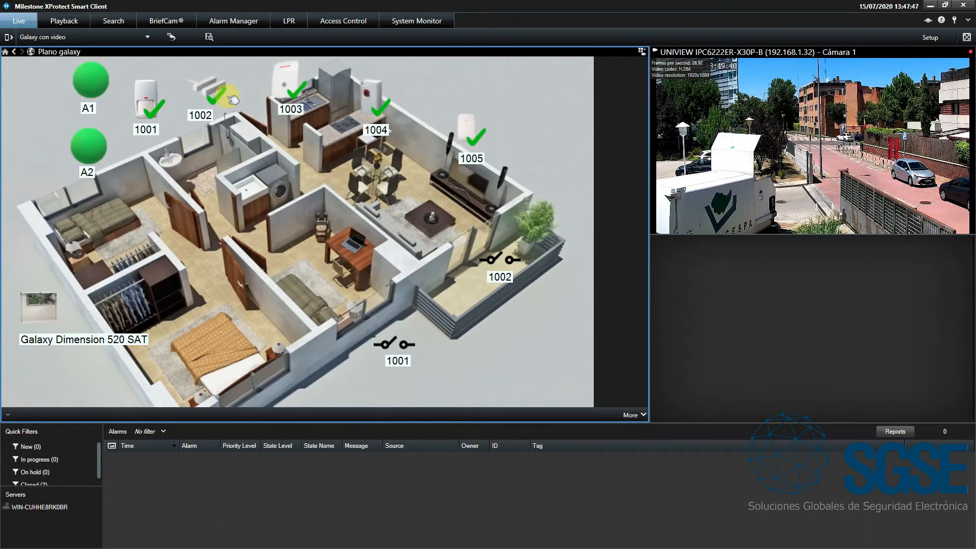
In XProtect Smart Client, examine the map commands offered for group A1, zone 1002, output 1002 and the Galaxy Dimension 520 SAT panel
right_click(100, 81)
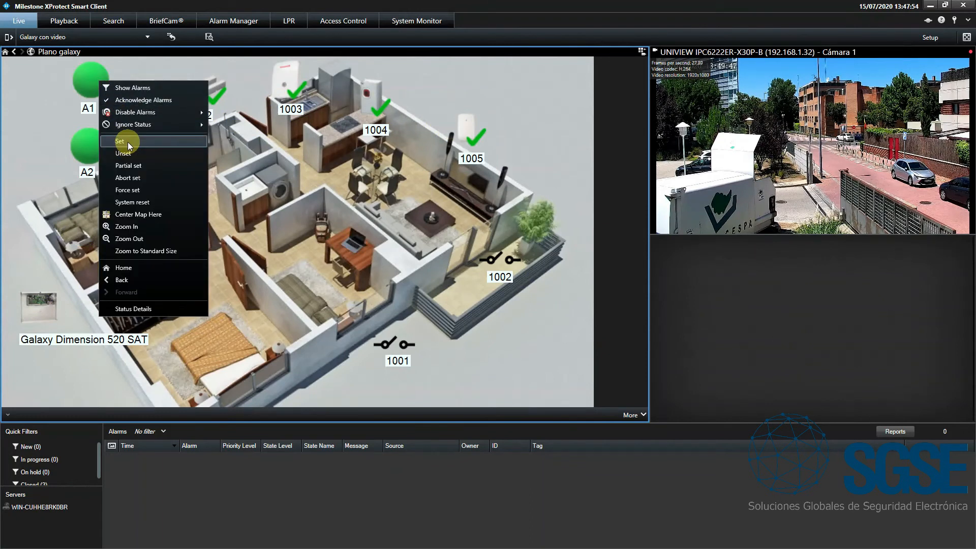
click(49, 129)
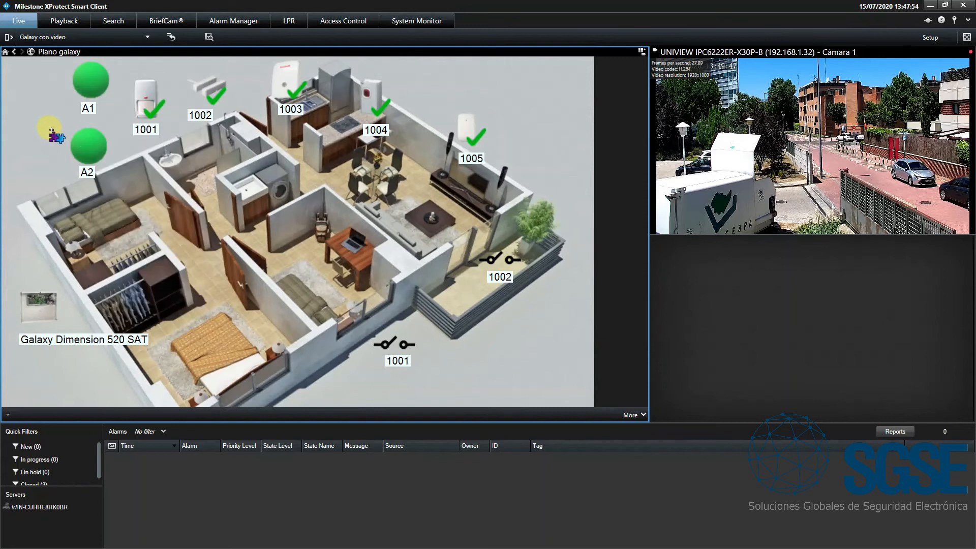
right_click(215, 90)
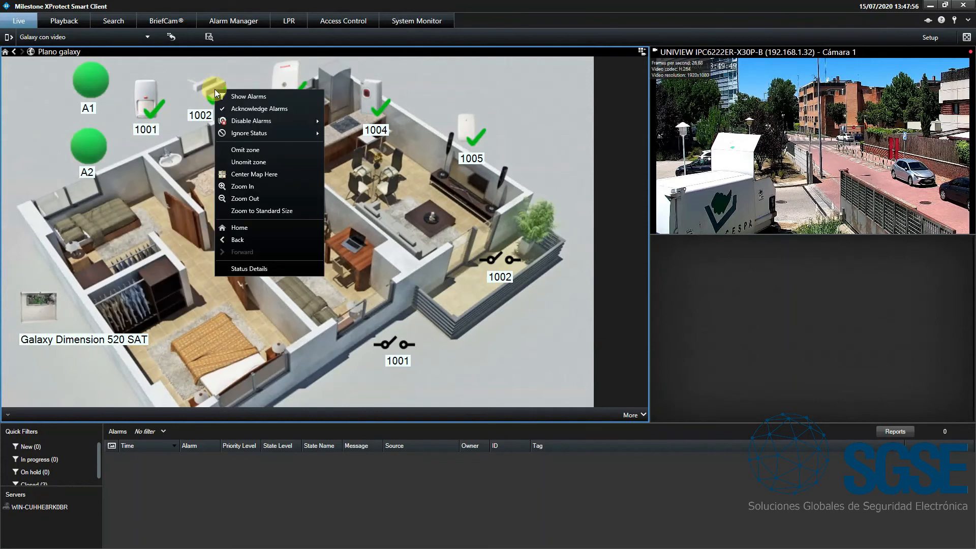
click(262, 161)
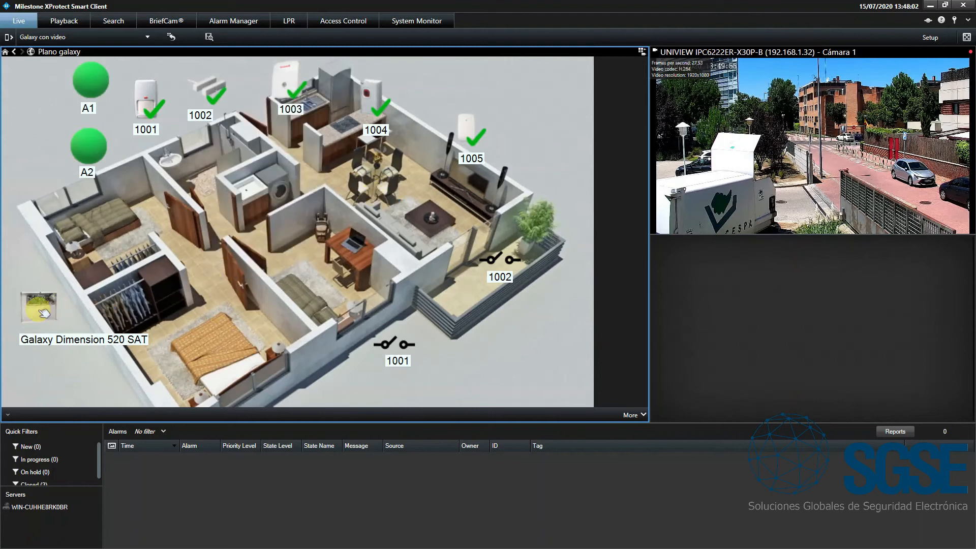
right_click(501, 261)
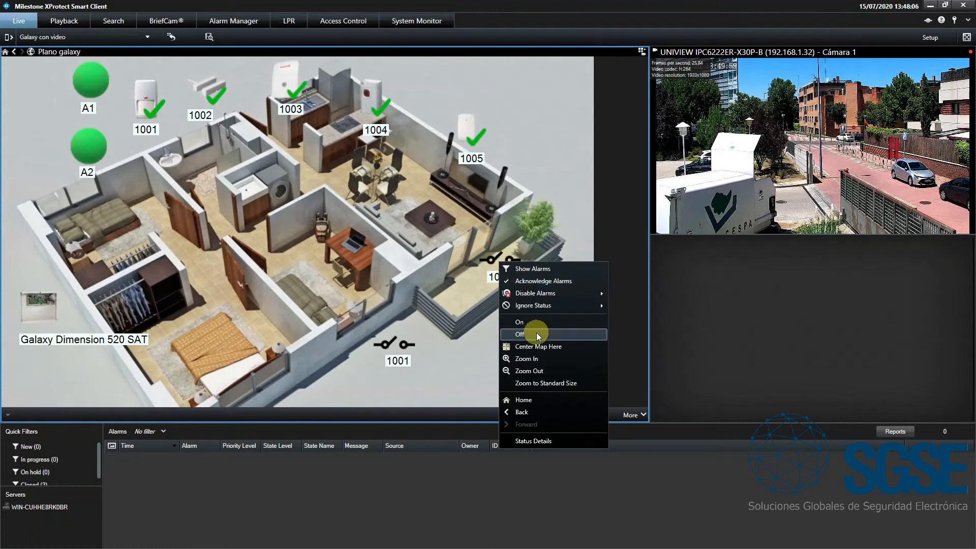
click(400, 283)
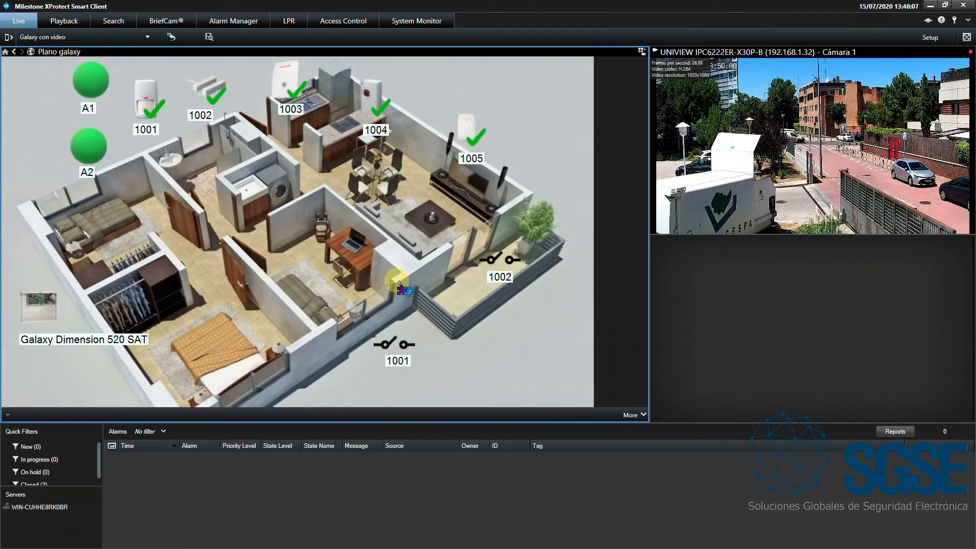
right_click(37, 304)
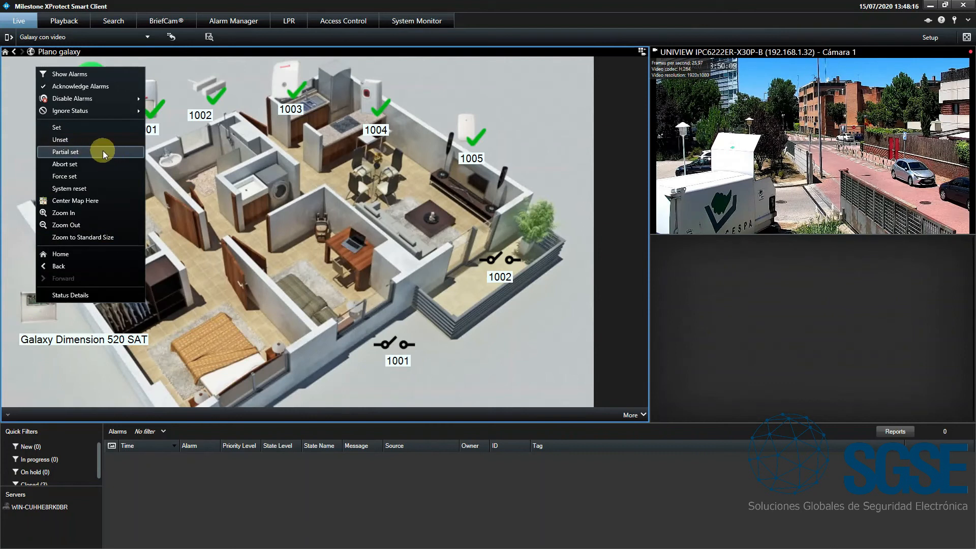
click(232, 165)
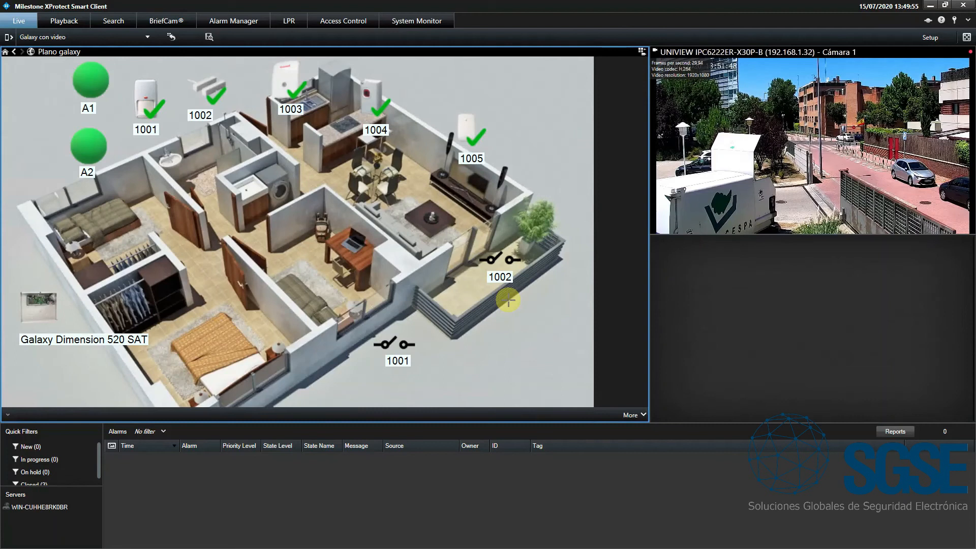
click(930, 38)
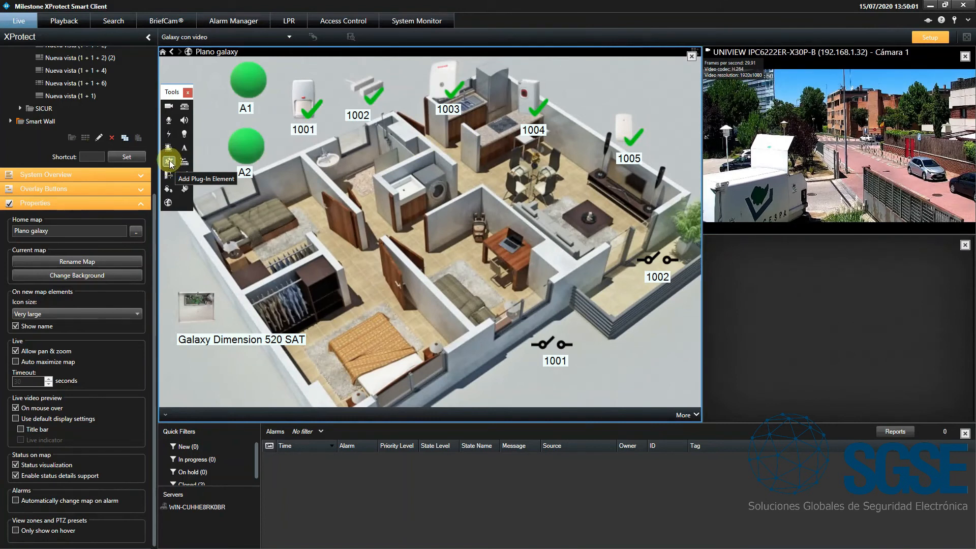
click(169, 164)
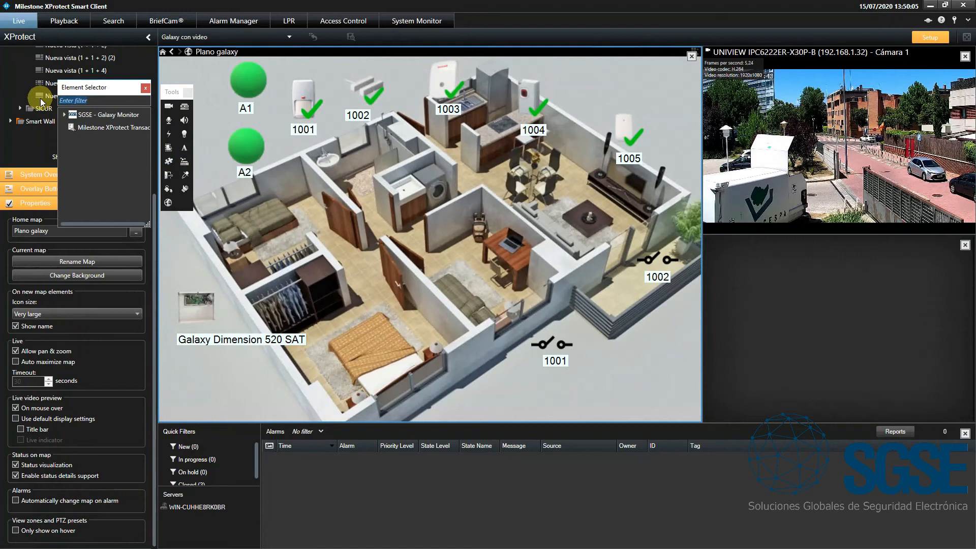
click(64, 115)
click(75, 128)
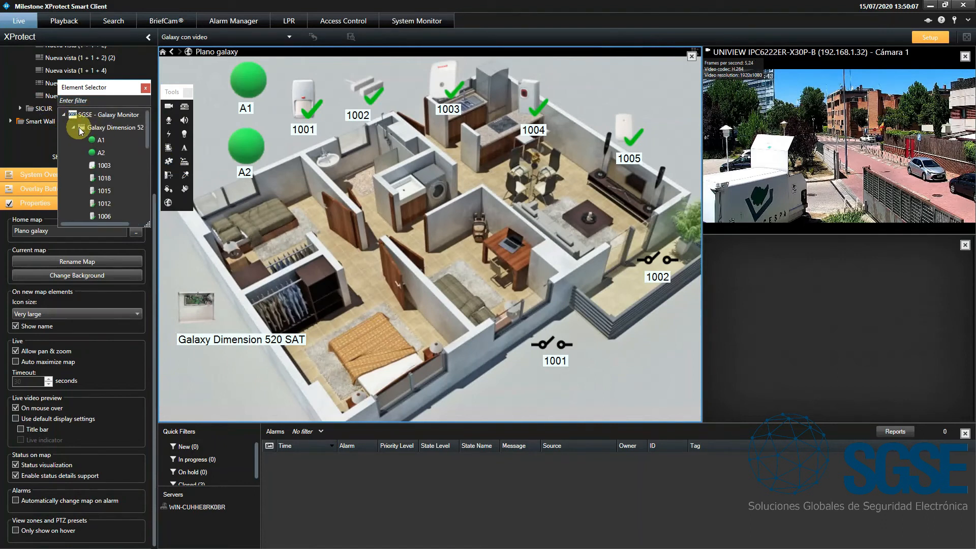
scroll(148, 140, down, 1)
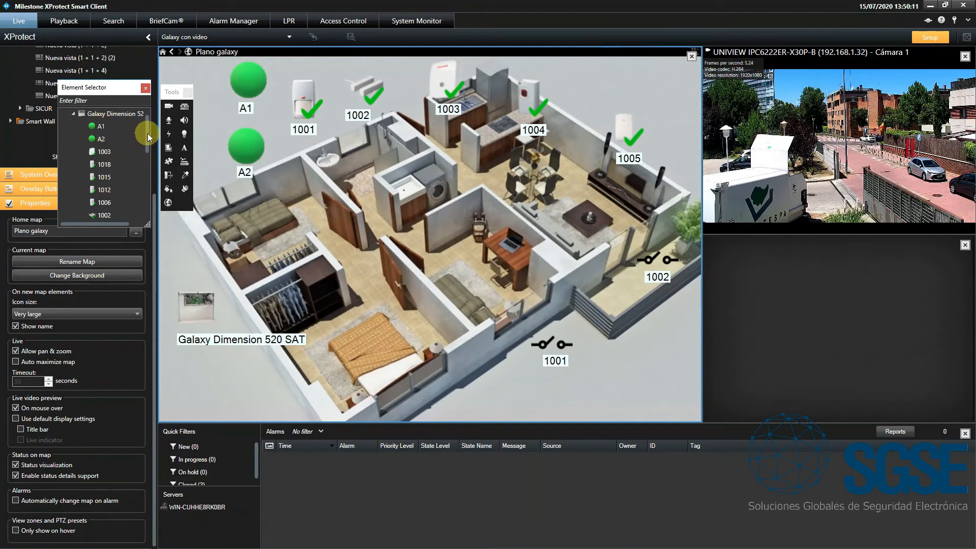
drag(149, 136, 143, 208)
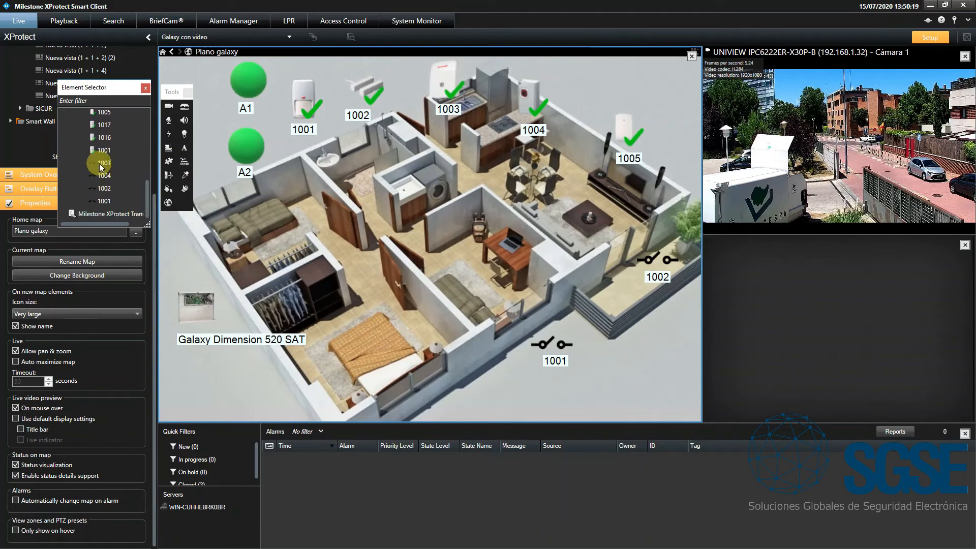
drag(100, 165, 446, 287)
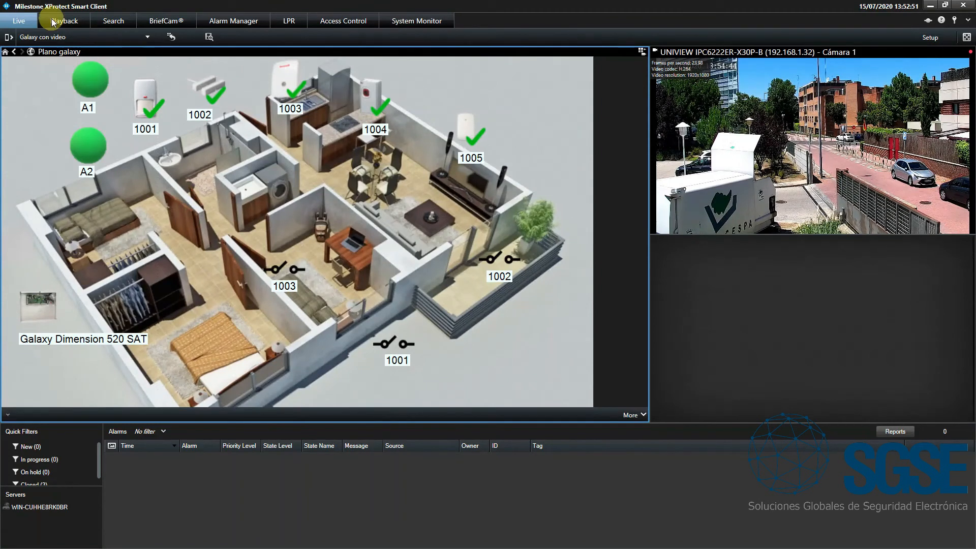
Set group A1 from the live map, and unset it once its status has changed
right_click(95, 86)
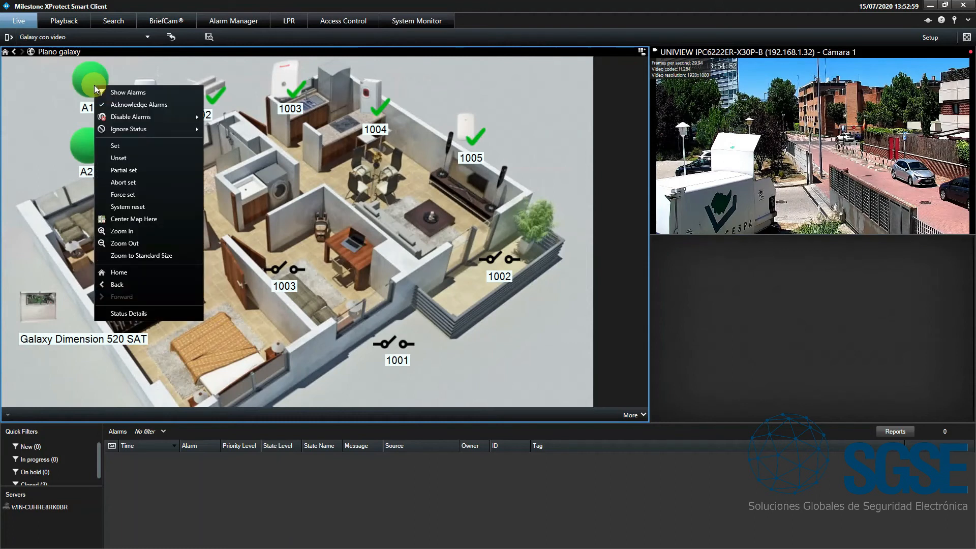
click(117, 146)
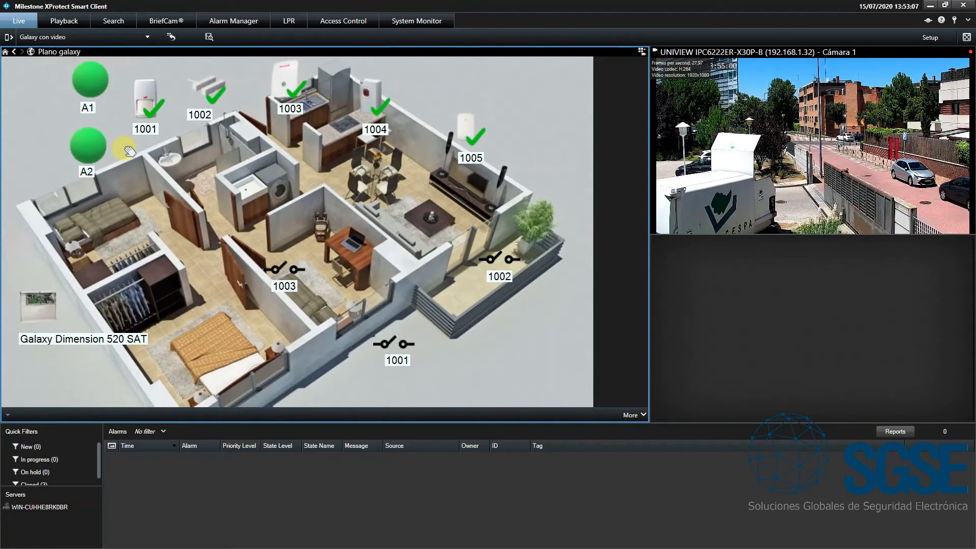
click(88, 109)
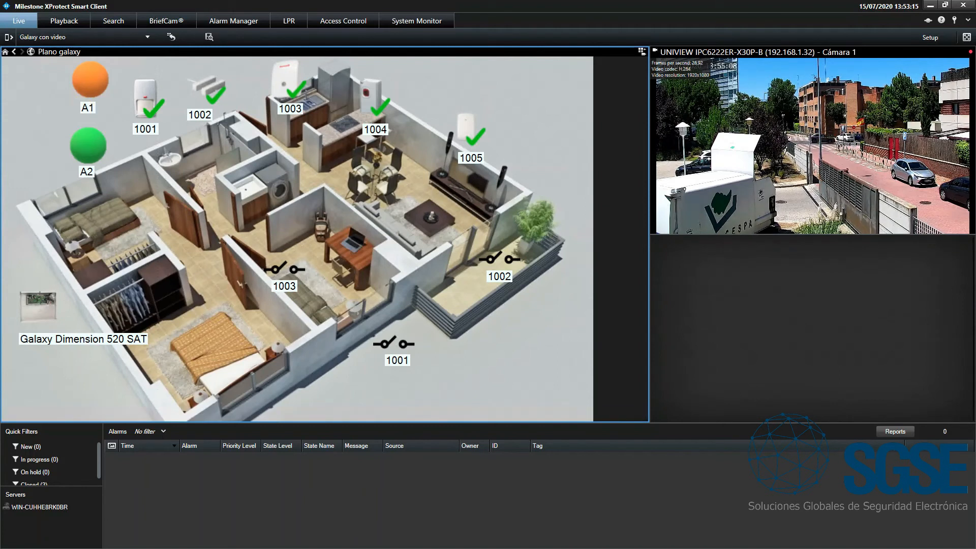
right_click(92, 81)
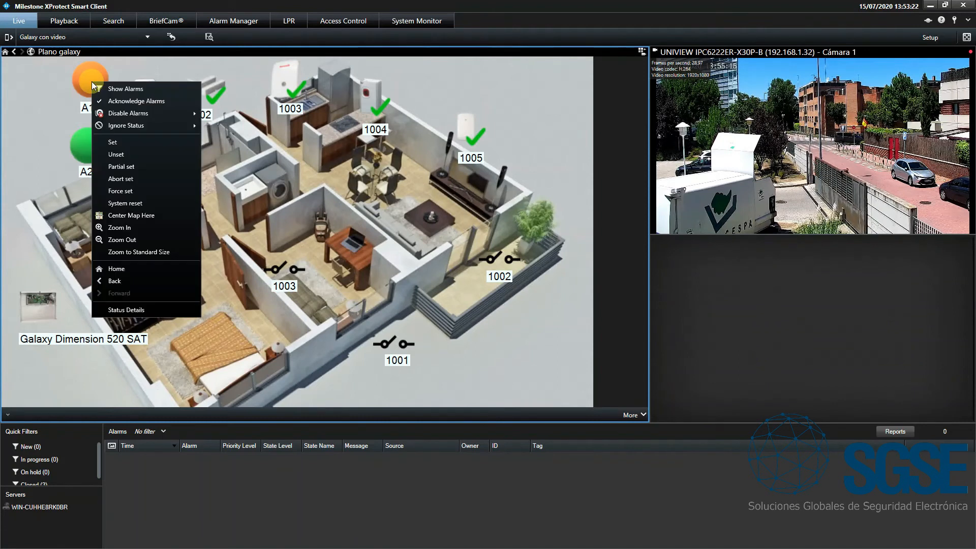
click(126, 156)
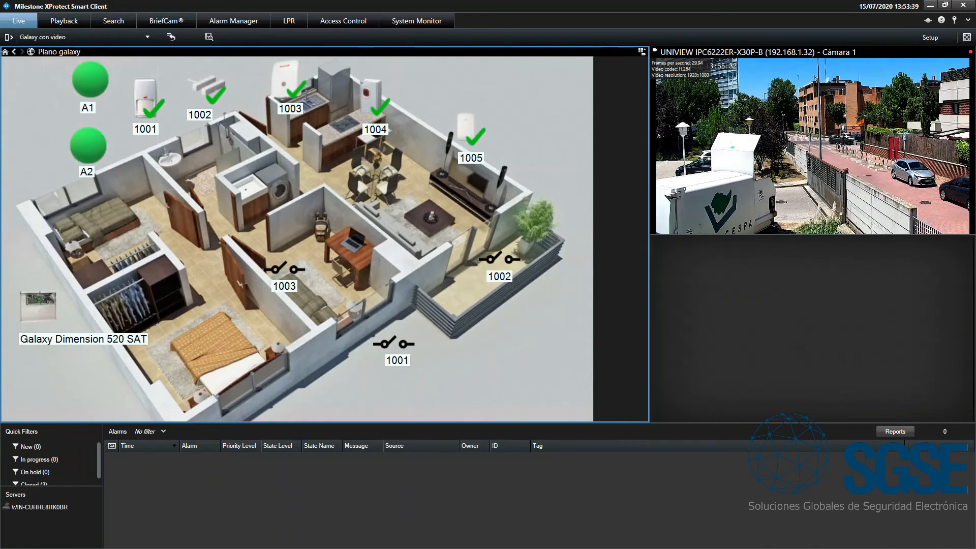
Turn output 1002 on from the map and switch it off again
right_click(501, 260)
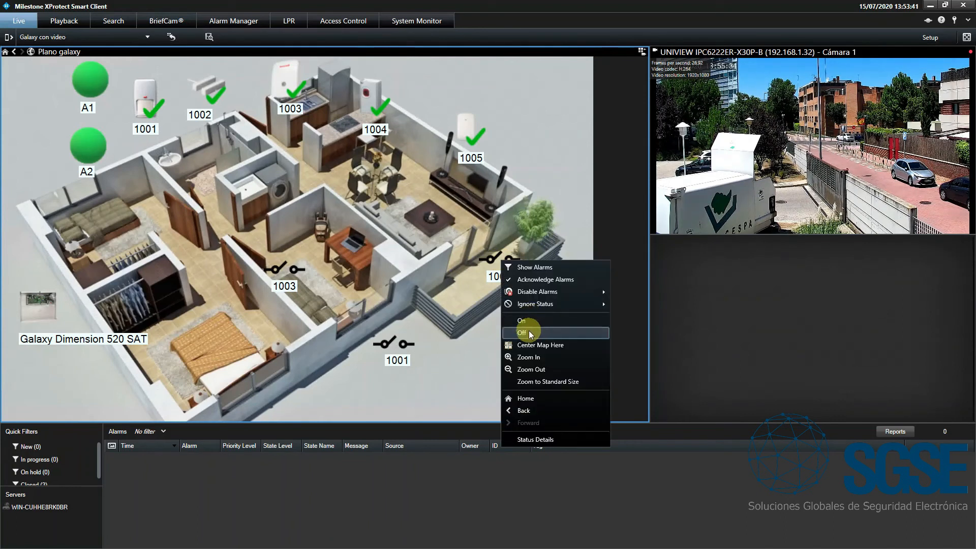
click(529, 320)
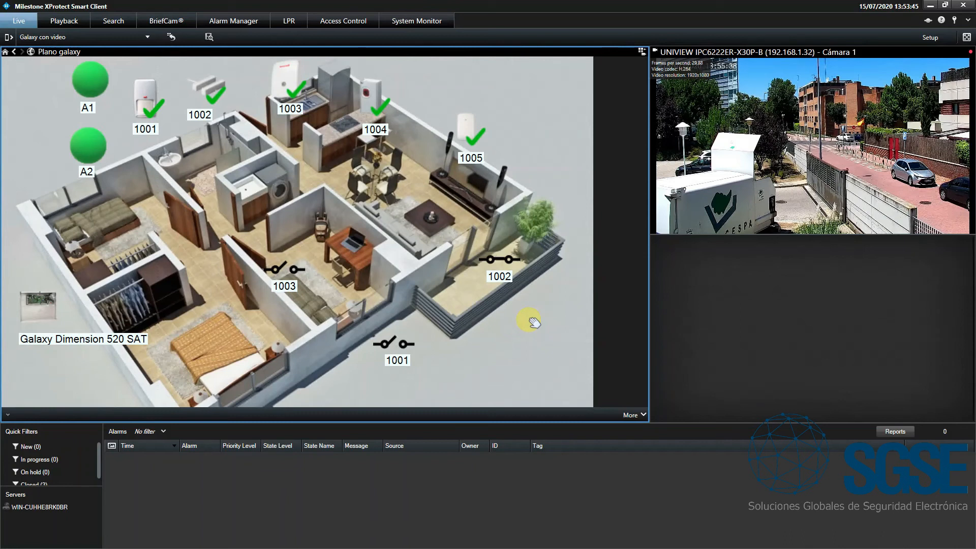
right_click(506, 261)
click(524, 334)
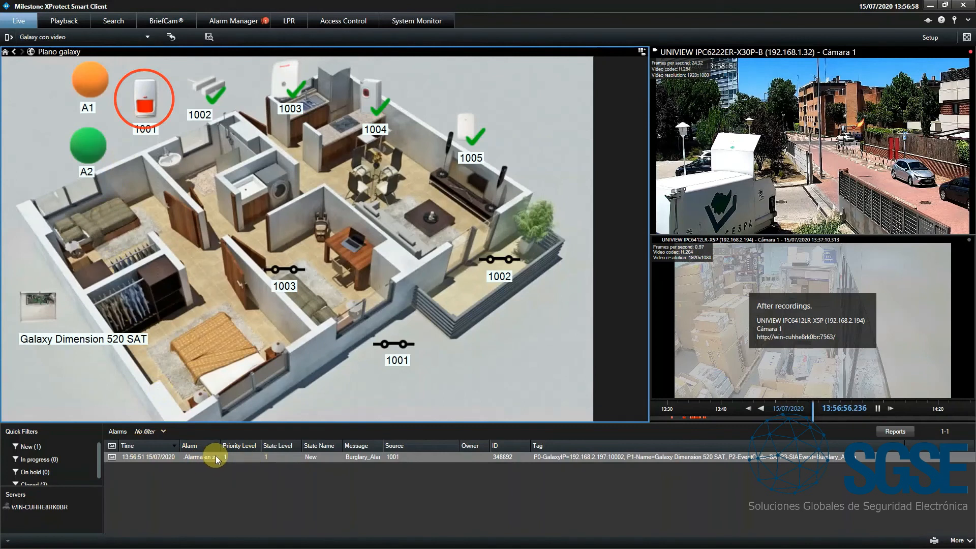
Widen the Alarm column in the alarm list and close the "Alarma en zona 1" alarm
drag(221, 445, 261, 445)
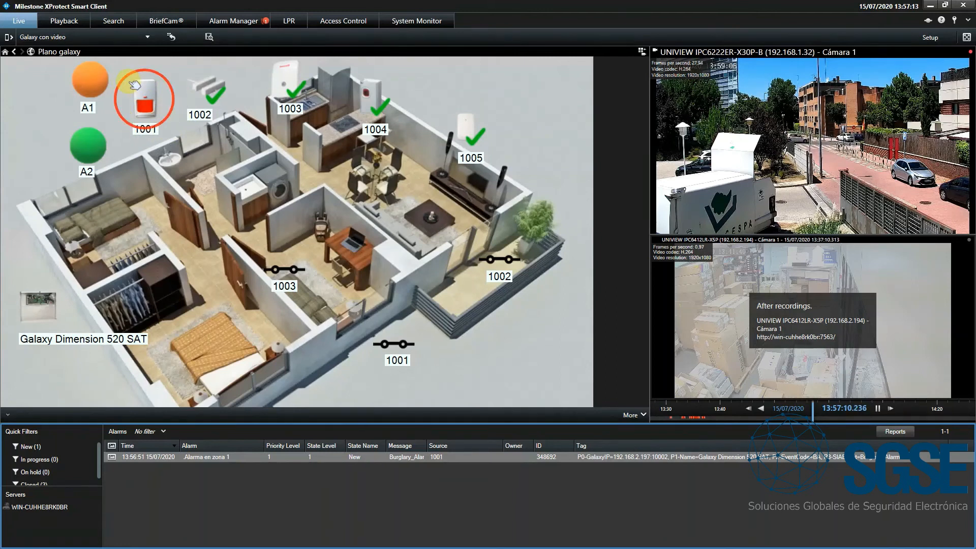
right_click(250, 457)
click(280, 410)
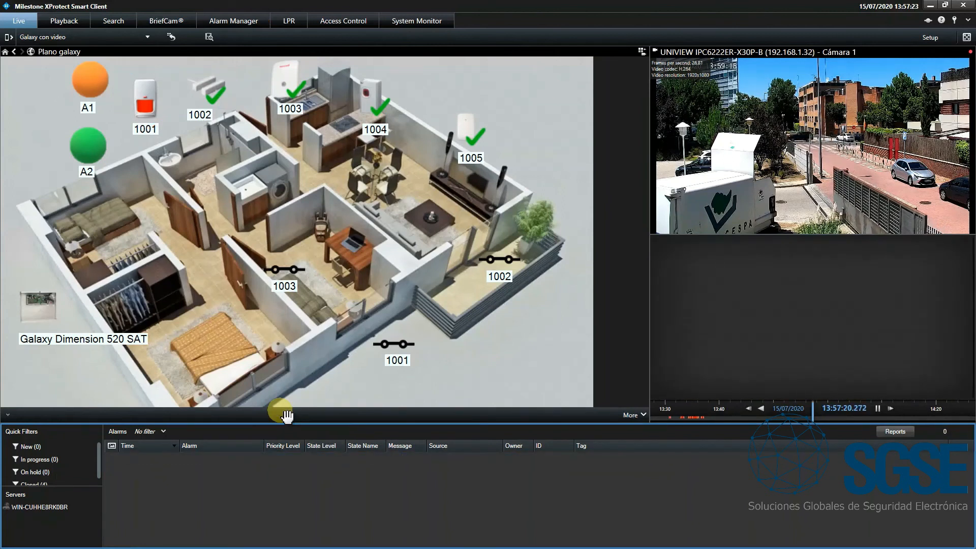
click(287, 416)
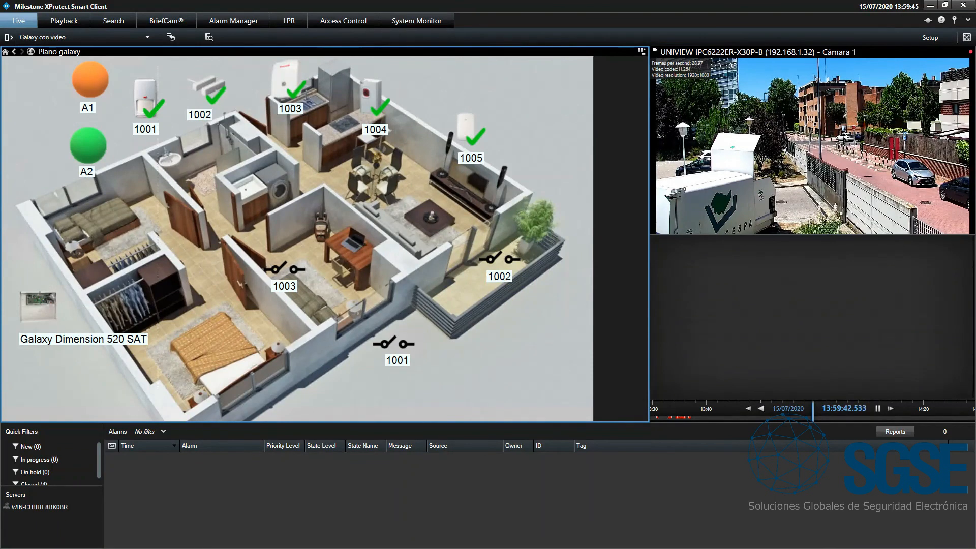
Apply a partial set to group A2 from the map
right_click(92, 149)
click(132, 234)
click(292, 192)
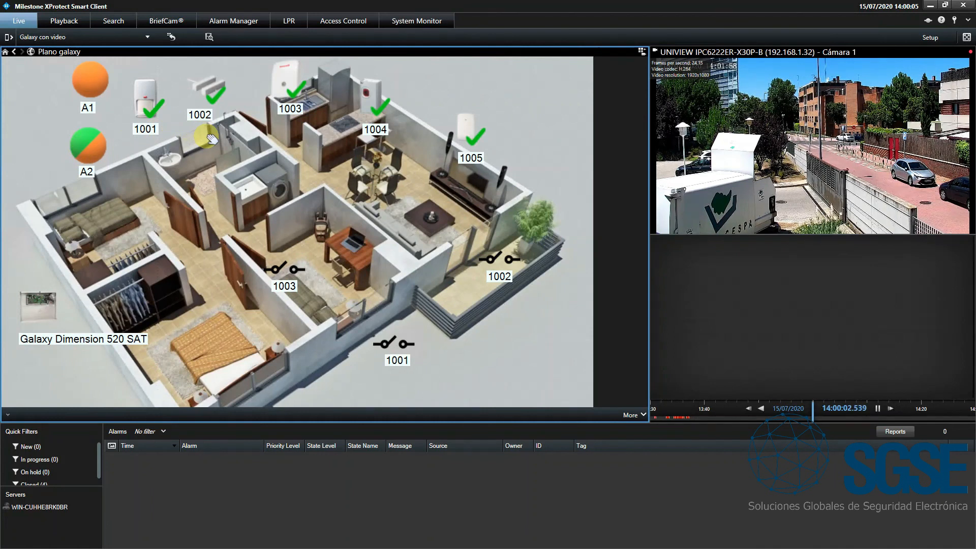
Omit zone 1002 from the map, and unomit it once its status has changed
right_click(215, 94)
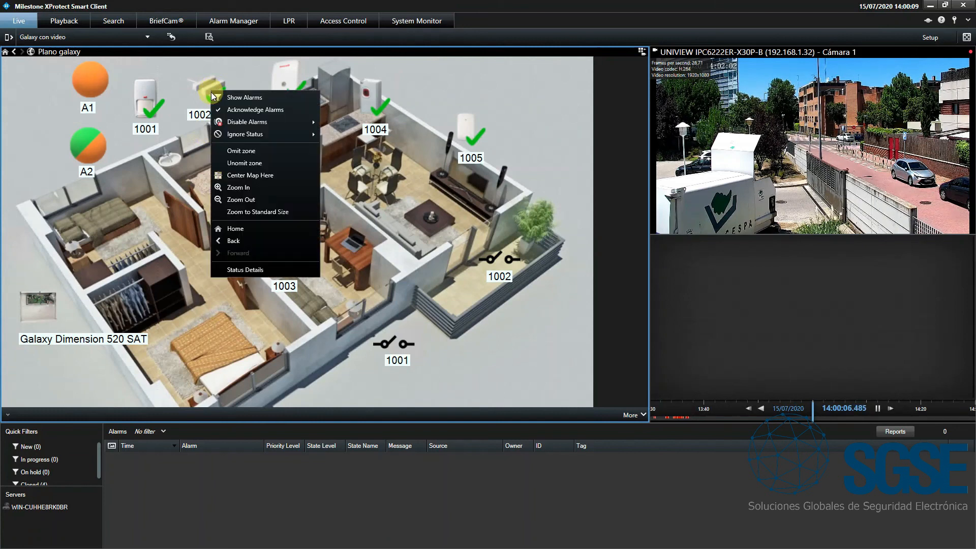
click(245, 151)
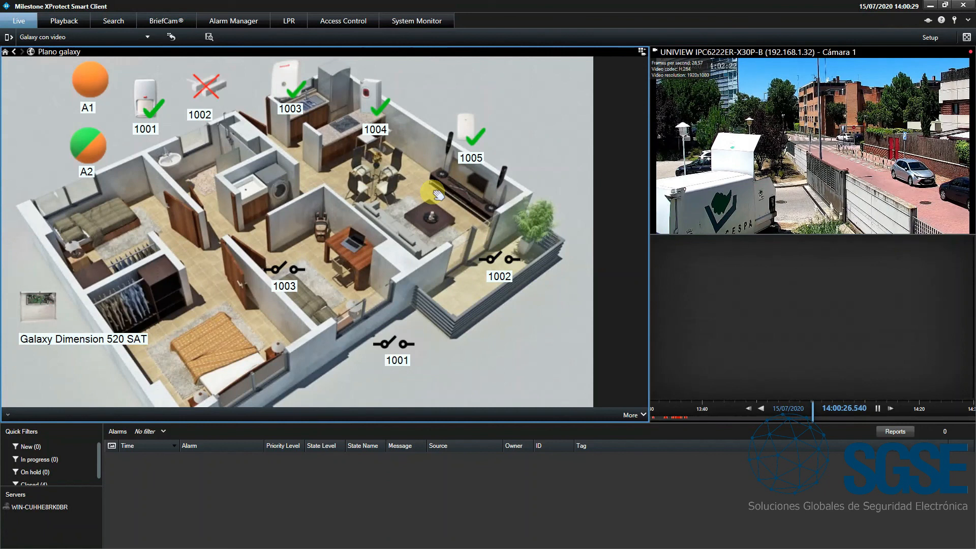
right_click(210, 86)
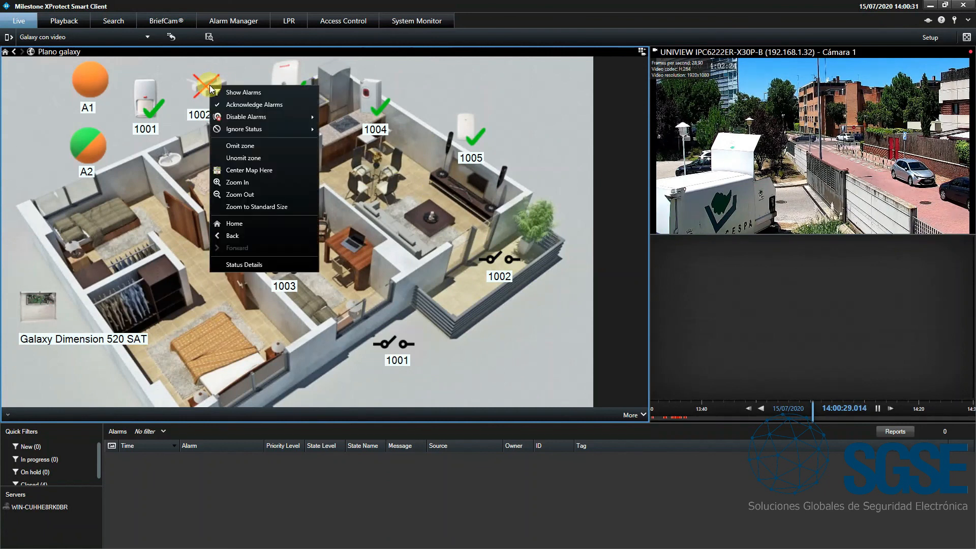
click(247, 161)
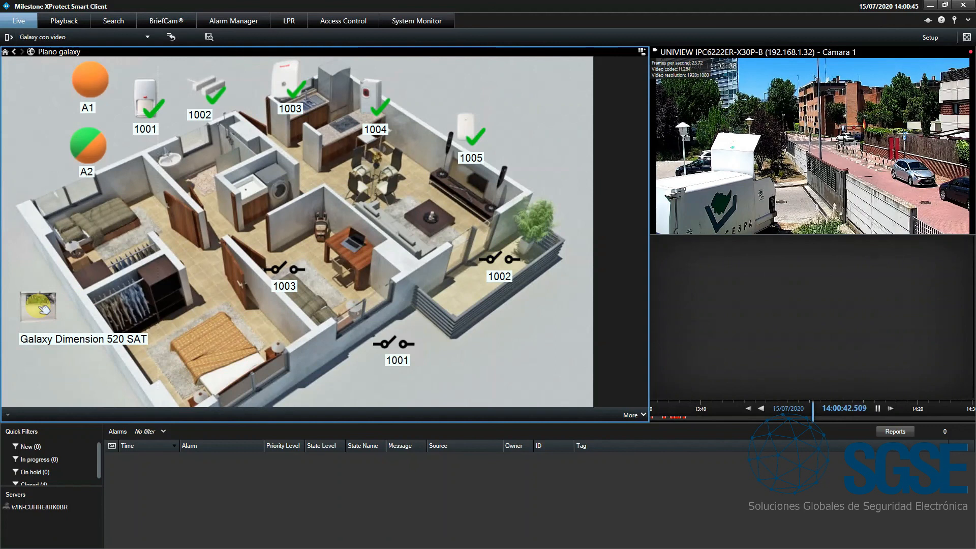
Unset the whole Galaxy Dimension 520 SAT panel from its map element
right_click(40, 306)
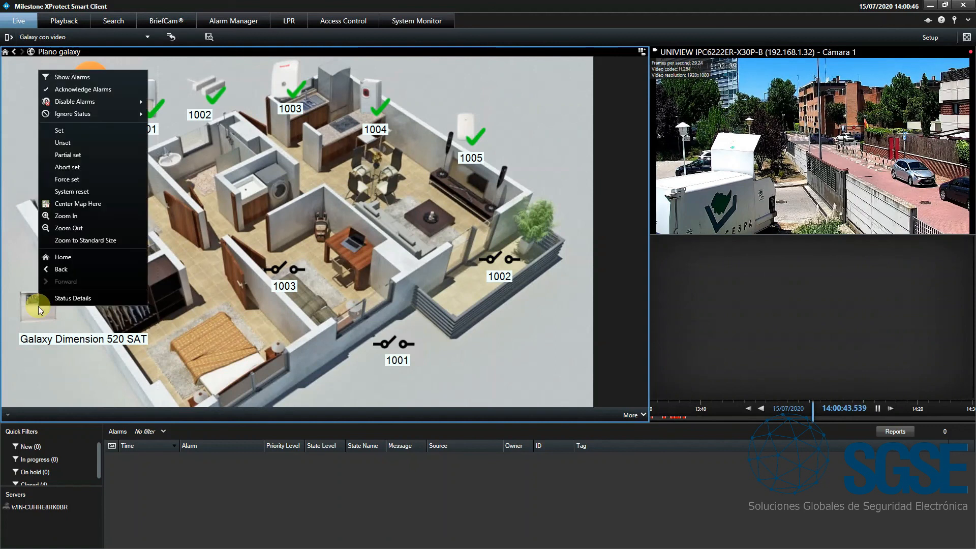
click(72, 143)
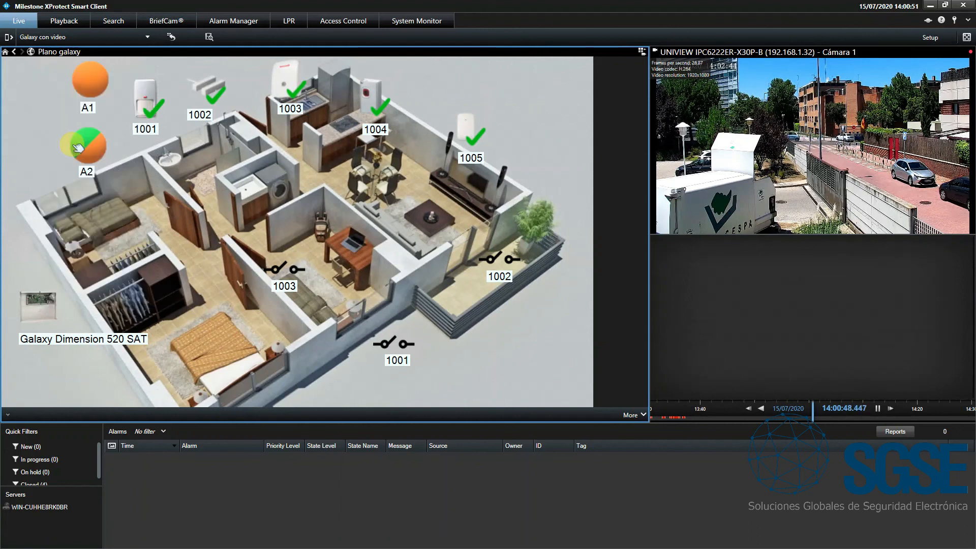